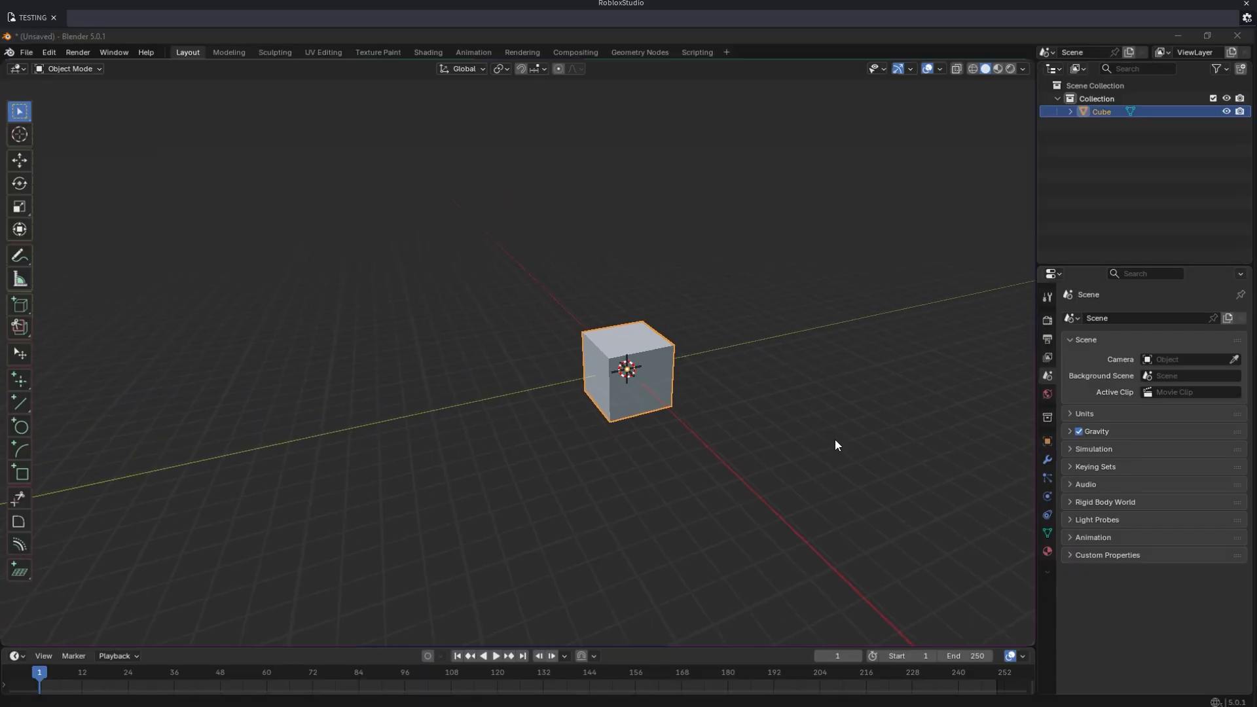
- Flatten the cube along Z and enlarge it in the horizontal plane to form the house's floor slab
{"action": "key", "text": "s"}
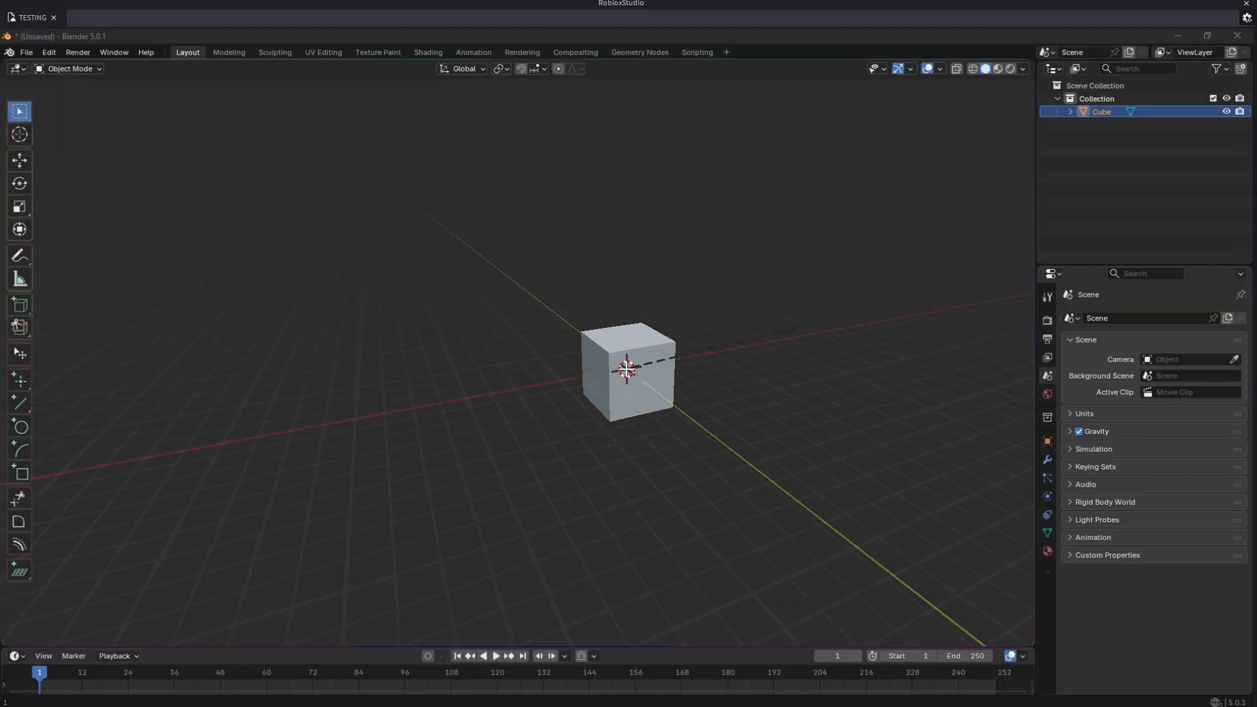
{"action": "key", "text": "z"}
{"action": "left_click", "coordinate": [631, 368]}
{"action": "key", "text": "s"}
{"action": "key", "text": "shift+z"}
{"action": "left_click", "coordinate": [707, 336]}
- Position a wall slab along X and Z at the side of the floor and adjust its height along Z
{"action": "key", "text": "g"}
{"action": "key", "text": "x"}
{"action": "left_click", "coordinate": [627, 367]}
{"action": "middle_click_drag", "start_coordinate": [626, 368], "coordinate": [670, 376]}
{"action": "key", "text": "g"}
{"action": "key", "text": "z"}
{"action": "left_click", "coordinate": [628, 360]}
{"action": "key", "text": "s"}
{"action": "key", "text": "z"}
{"action": "left_click", "coordinate": [598, 323]}
- Place the 3D cursor at the floor's centre and rotate a copy of the side wall 180° about Z to the opposite side
{"action": "right_click", "coordinate": [626, 370], "text": "shift"}
{"action": "key", "text": "g"}
{"action": "key", "text": "z"}
{"action": "key", "text": "1"}
{"action": "key", "text": "8"}
{"action": "key", "text": "0"}
{"action": "key", "text": "Return"}
- Duplicate both side walls and rotate the copies 90° about Z to form the front and back walls
{"action": "key", "text": "shift+d"}
{"action": "key", "text": "r"}
{"action": "key", "text": "z"}
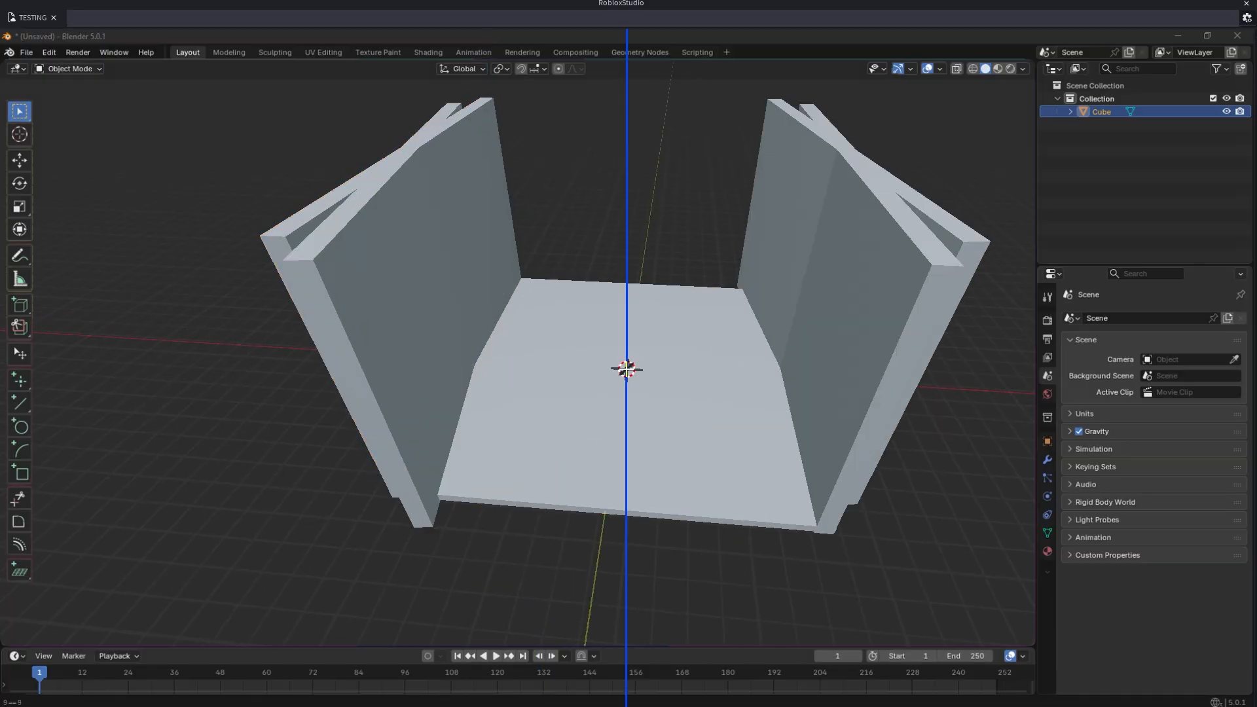
{"action": "key", "text": "9"}
{"action": "key", "text": "0"}
{"action": "key", "text": "Return"}
- Place the 3D cursor at the front wall's outer edge and narrow that wall along X from there
{"action": "middle_click_drag", "start_coordinate": [627, 438], "coordinate": [620, 395]}
{"action": "right_click", "coordinate": [756, 396], "text": "shift"}
{"action": "key", "text": "shift+s"}
{"action": "middle_click_drag", "start_coordinate": [756, 396], "coordinate": [725, 348]}
{"action": "key", "text": "s"}
{"action": "key", "text": "x"}
{"action": "left_click", "coordinate": [707, 346]}
- Duplicate the narrowed front wall along X to the opposite corner, leaving a door opening, and select both front pieces
{"action": "left_click", "coordinate": [519, 351], "text": "shift"}
{"action": "key", "text": "shift+d"}
{"action": "key", "text": "x"}
{"action": "left_click", "coordinate": [626, 371]}
{"action": "left_click", "coordinate": [719, 338], "text": "shift"}
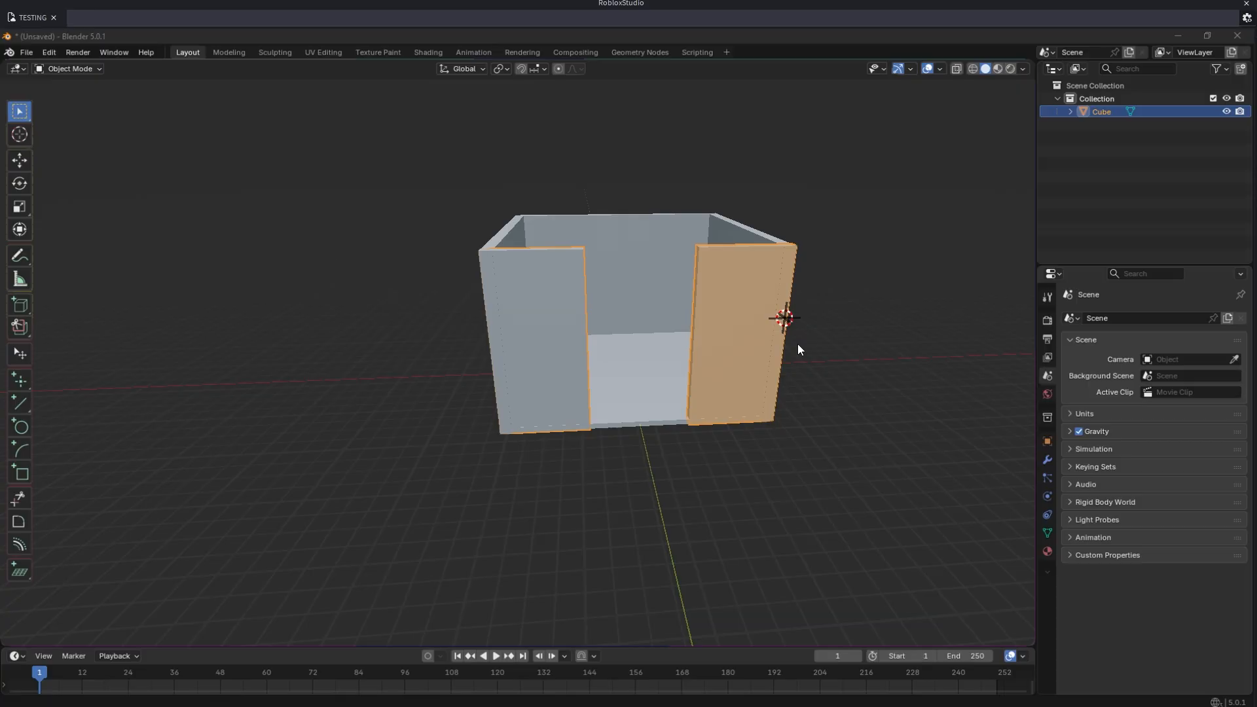
- Duplicate the front wall pieces upward along Z and scale the gable wedges along X to close the gap between them
{"action": "key", "text": "shift+d"}
{"action": "key", "text": "z"}
{"action": "left_click", "coordinate": [414, 383]}
{"action": "middle_click_drag", "start_coordinate": [414, 384], "coordinate": [433, 373]}
{"action": "key", "text": "c"}
{"action": "left_click_drag", "start_coordinate": [415, 185], "coordinate": [753, 196]}
{"action": "key", "text": "s"}
{"action": "key", "text": "x"}
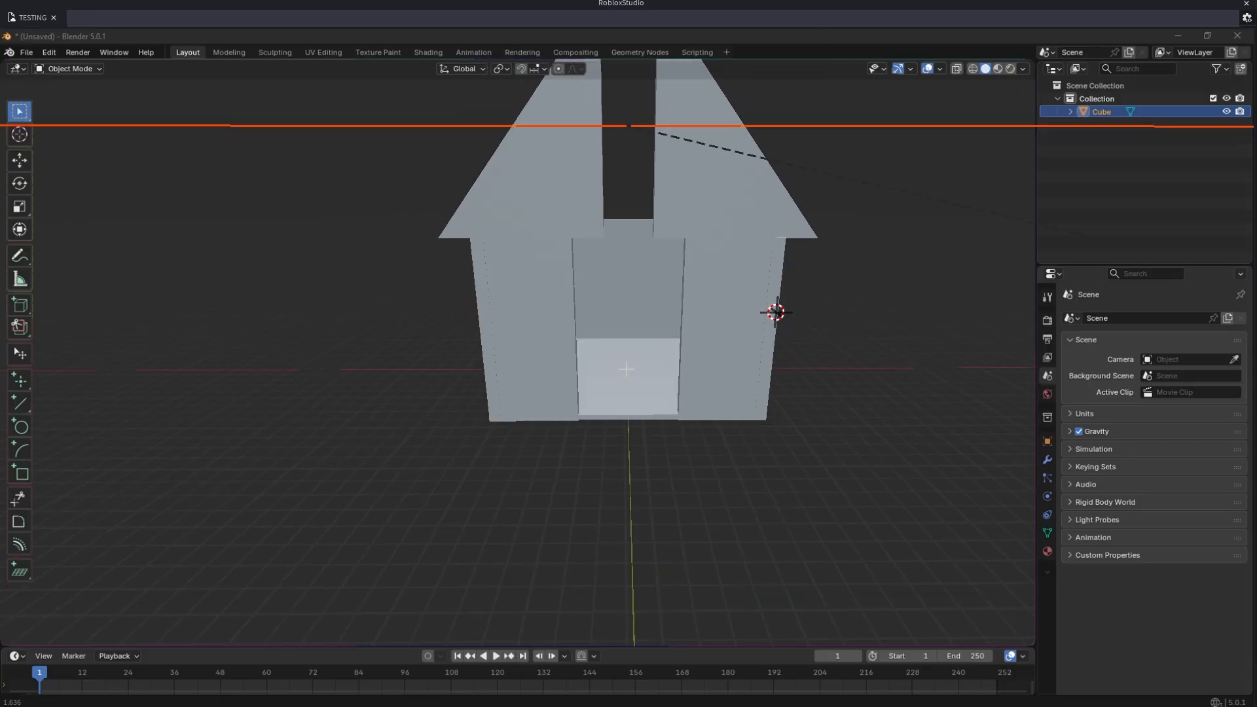
{"action": "left_click", "coordinate": [763, 160]}
- Move the gable wedges along Y into line with the front wall
{"action": "key", "text": "g"}
{"action": "key", "text": "y"}
{"action": "left_click", "coordinate": [760, 367]}
- Reduce the gable wedges' height along Z and seat them on top of the front wall
{"action": "middle_click_drag", "start_coordinate": [760, 367], "coordinate": [768, 354]}
{"action": "key", "text": "s"}
{"action": "key", "text": "z"}
{"action": "left_click", "coordinate": [626, 369]}
{"action": "key", "text": "g"}
{"action": "key", "text": "z"}
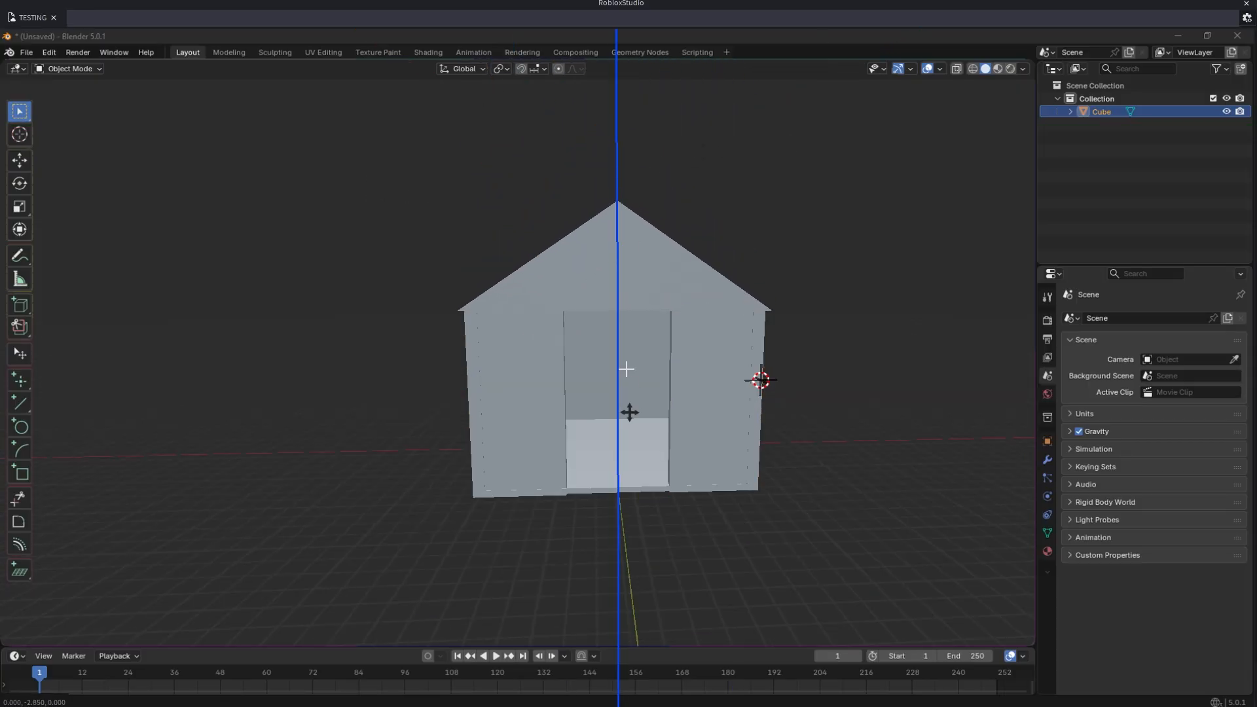
{"action": "left_click", "coordinate": [628, 413]}
- Duplicate a side wall upward along Z as the base of a roof panel
{"action": "middle_click_drag", "start_coordinate": [629, 412], "coordinate": [714, 445]}
{"action": "left_click", "coordinate": [460, 384]}
{"action": "key", "text": "shift+d"}
{"action": "key", "text": "z"}
{"action": "left_click", "coordinate": [536, 177]}
{"action": "middle_click_drag", "start_coordinate": [720, 393], "coordinate": [796, 274]}
- Tilt the roof panel about Y to the gable slope and scale it along X
{"action": "key", "text": "r"}
{"action": "key", "text": "y"}
{"action": "left_click", "coordinate": [626, 367]}
{"action": "key", "text": "s"}
{"action": "key", "text": "x"}
{"action": "left_click", "coordinate": [626, 367]}
- Snap the pivot to the house's centre and duplicate the roof panel, rotating the copy 180° about Z to the other slope
{"action": "key", "text": "shift+s"}
{"action": "key", "text": "period"}
{"action": "left_click", "coordinate": [712, 371]}
{"action": "key", "text": "shift+d"}
{"action": "key", "text": "r"}
{"action": "key", "text": "z"}
{"action": "key", "text": "1"}
{"action": "key", "text": "8"}
{"action": "key", "text": "0"}
{"action": "key", "text": "Return"}
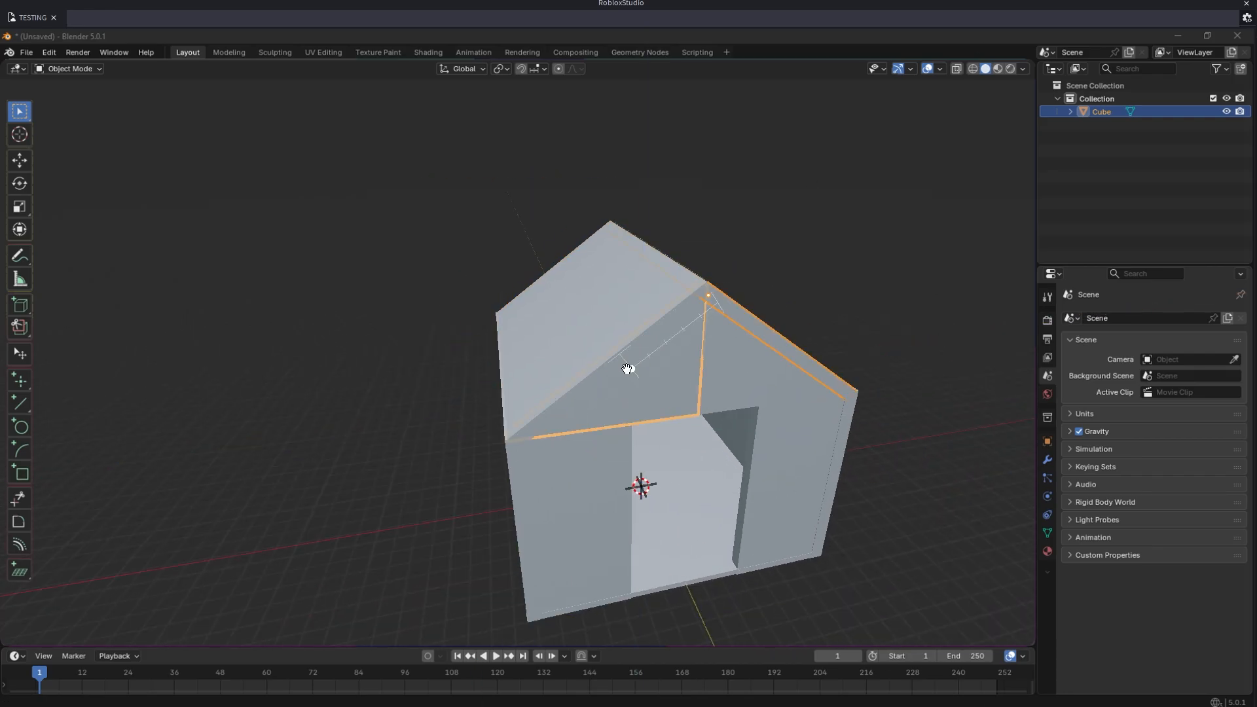
- Adjust the roof panels' height along Z and lengthen them along Y to overhang the gables
{"action": "key", "text": "g"}
{"action": "key", "text": "z"}
{"action": "left_click", "coordinate": [626, 367]}
{"action": "middle_click_drag", "start_coordinate": [656, 303], "coordinate": [733, 321]}
{"action": "key", "text": "s"}
{"action": "key", "text": "y"}
{"action": "left_click", "coordinate": [626, 367]}
{"action": "middle_click_drag", "start_coordinate": [969, 399], "coordinate": [917, 367]}
{"action": "key", "text": "g"}
{"action": "key", "text": "z"}
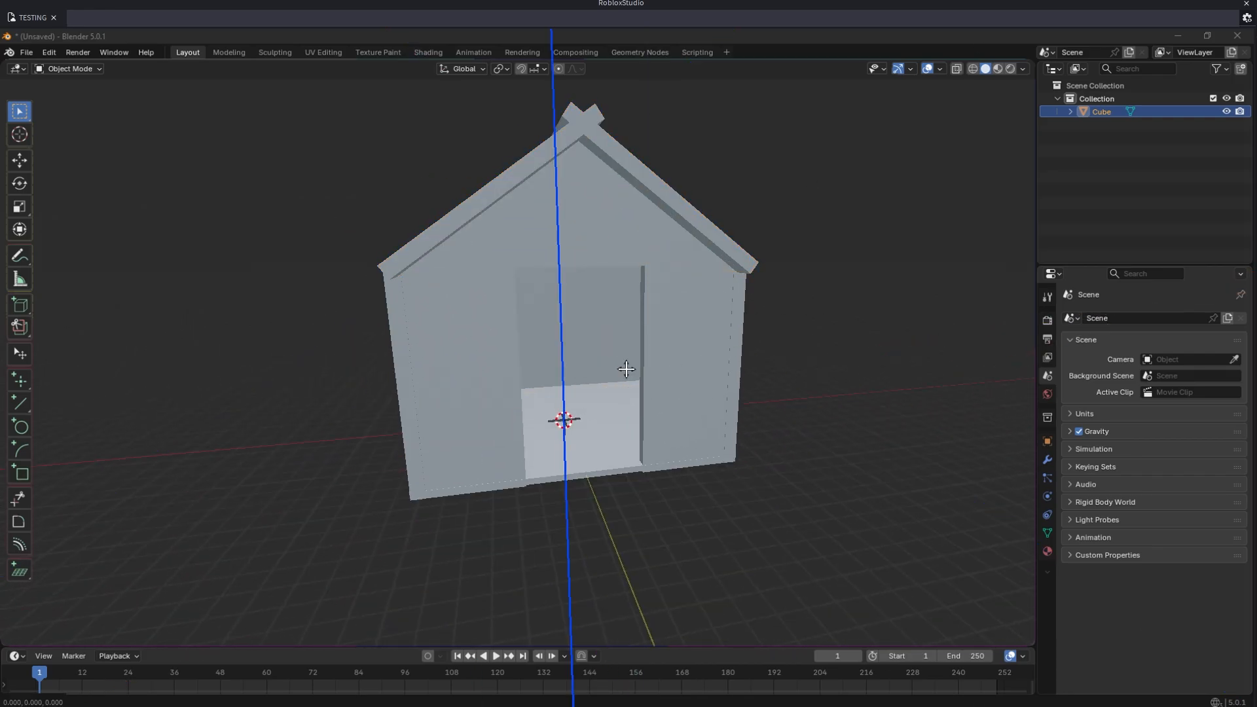
{"action": "left_click", "coordinate": [626, 367]}
- Recolour the whole house brownish red with Adjust Color, setting the hue range to -126.6, raising the saturation and lowering the value
{"action": "key", "text": "KP_7"}
{"action": "key", "text": "KP_1"}
{"action": "right_click", "coordinate": [299, 458]}
{"action": "mouse_move", "coordinate": [353, 522]}
{"action": "left_click", "coordinate": [449, 522]}
{"action": "left_click_drag", "start_coordinate": [150, 529], "coordinate": [59, 528]}
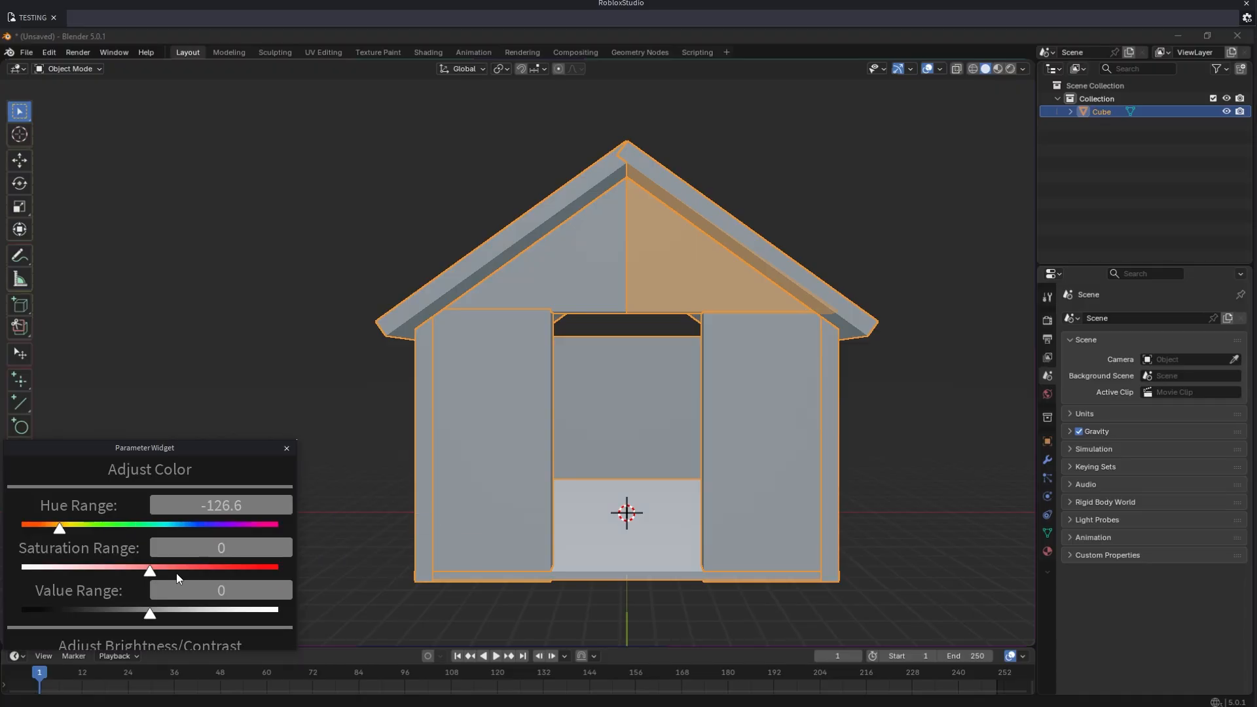
{"action": "left_click_drag", "start_coordinate": [149, 571], "coordinate": [191, 571]}
{"action": "left_click_drag", "start_coordinate": [149, 614], "coordinate": [123, 613]}
{"action": "left_click", "coordinate": [286, 447]}
- Place a copy of the front gable along Y at the back end of the house
{"action": "left_click", "coordinate": [563, 275]}
{"action": "middle_click_drag", "start_coordinate": [563, 275], "coordinate": [485, 321]}
{"action": "key", "text": "g"}
{"action": "key", "text": "y"}
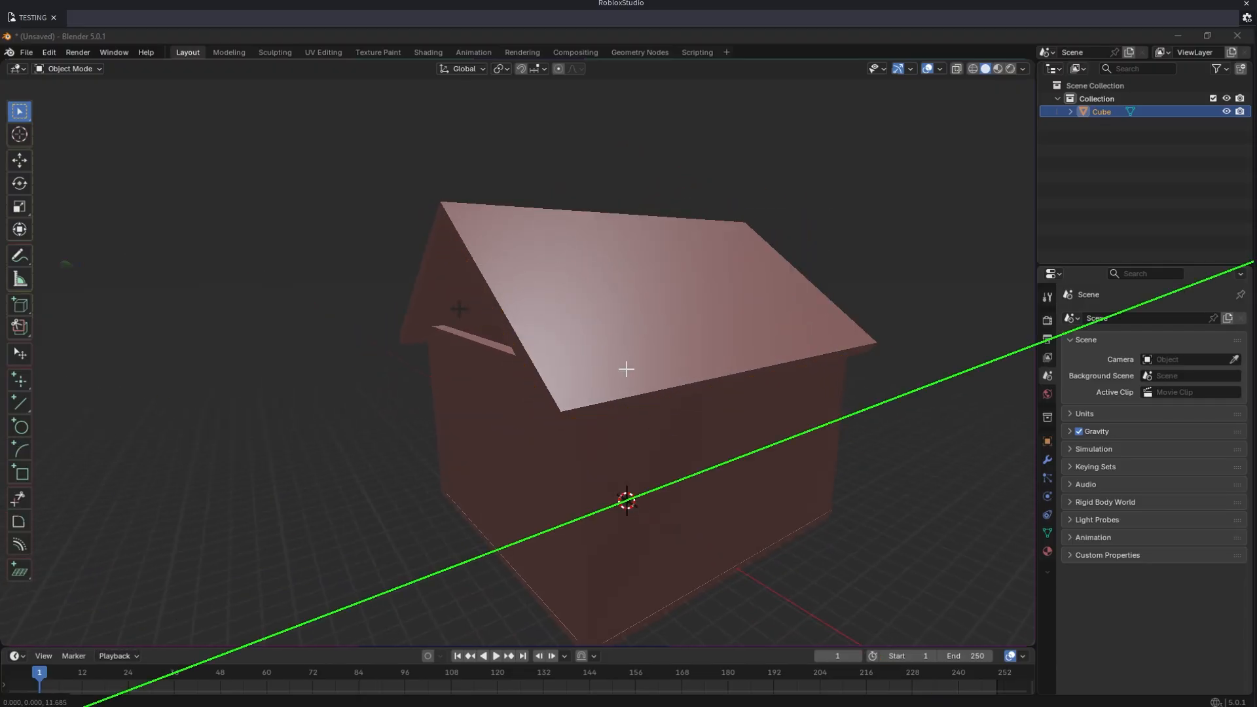
{"action": "left_click", "coordinate": [626, 367]}
- Circle-select the whole house, place a copy of it behind the original and adjust the copy's height along Z
{"action": "left_click", "coordinate": [929, 286]}
{"action": "middle_click_drag", "start_coordinate": [679, 344], "coordinate": [944, 337]}
{"action": "key", "text": "c"}
{"action": "left_click_drag", "start_coordinate": [507, 221], "coordinate": [716, 365]}
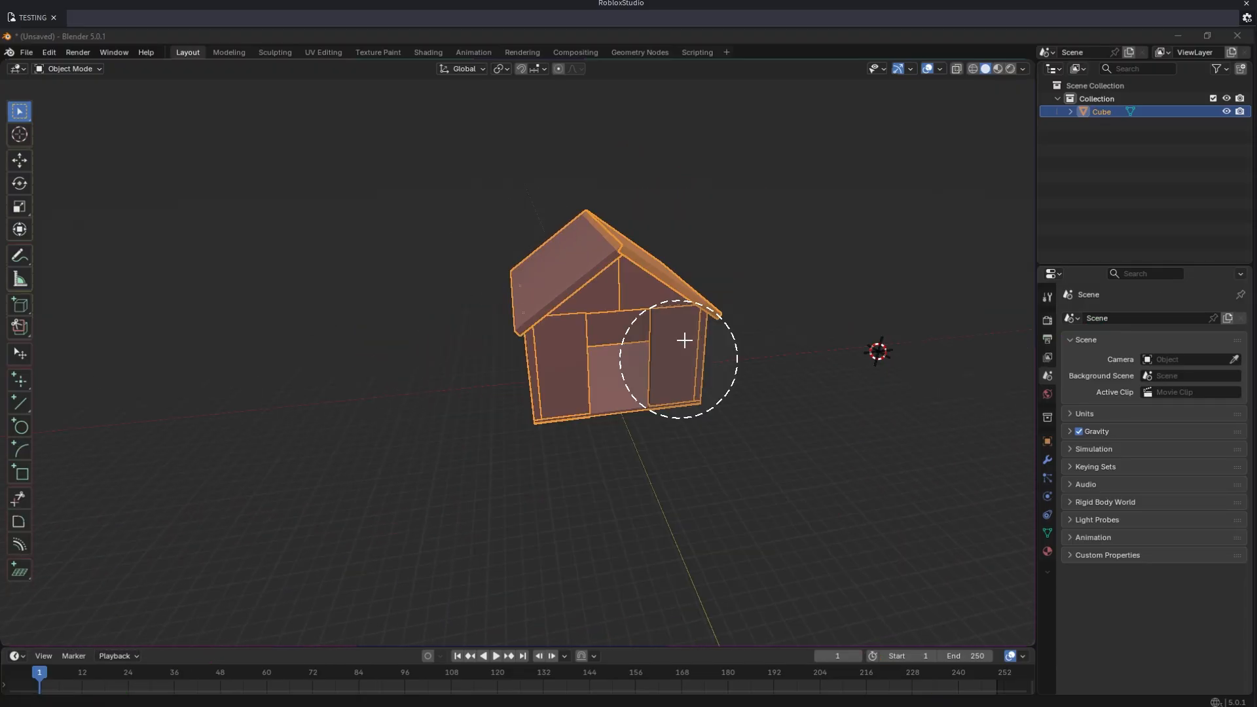
{"action": "right_click", "coordinate": [728, 364]}
{"action": "key", "text": "g"}
{"action": "key", "text": "z"}
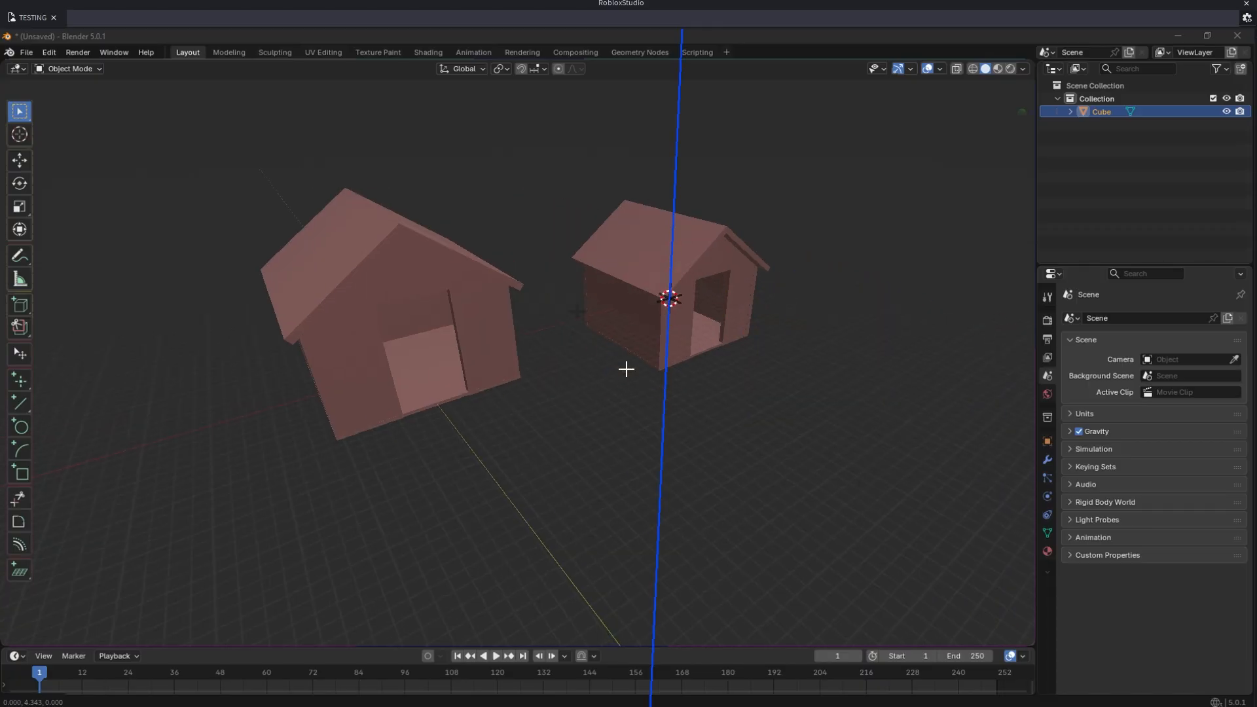
{"action": "left_click", "coordinate": [626, 369]}
- Rotate the second house about Z and reposition it in the horizontal plane
{"action": "key", "text": "r"}
{"action": "key", "text": "z"}
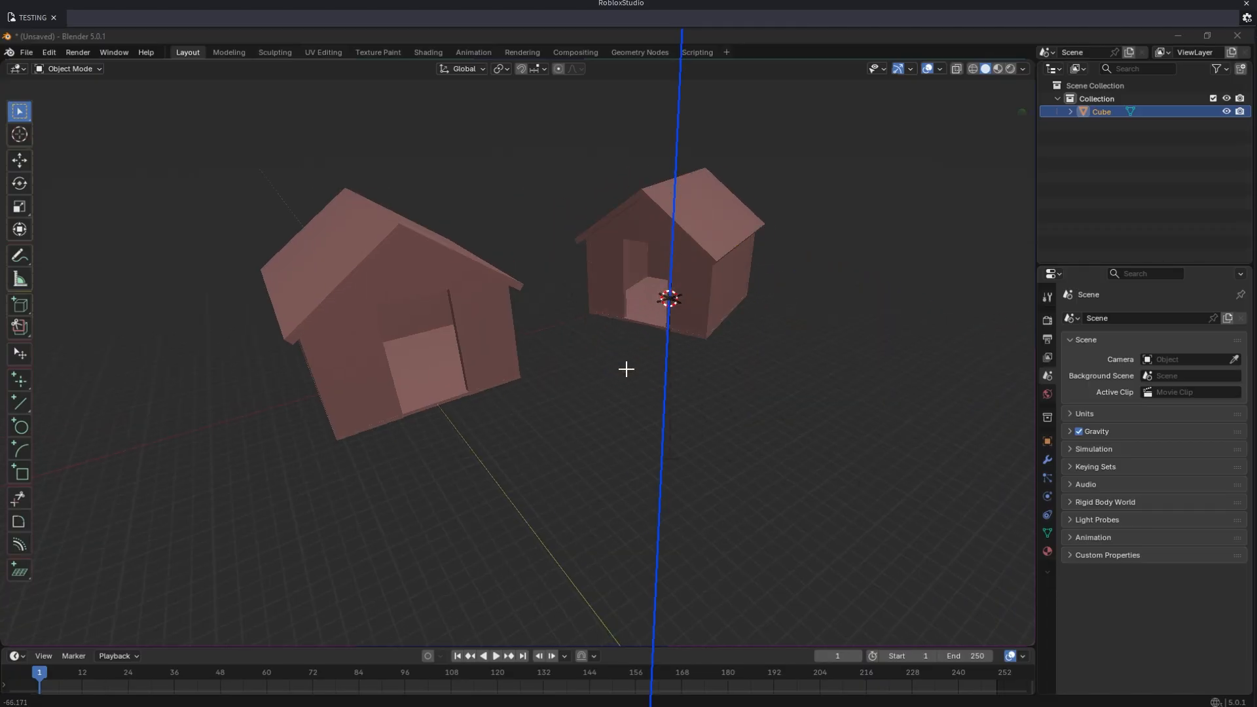
{"action": "left_click", "coordinate": [625, 368]}
{"action": "key", "text": "g"}
{"action": "key", "text": "shift+z"}
{"action": "key", "text": "r"}
{"action": "key", "text": "z"}
{"action": "left_click", "coordinate": [626, 367]}
- Duplicate the house in the horizontal plane as a third building and rotate the copy about Z
{"action": "scroll", "coordinate": [627, 275], "scroll_direction": "down", "scroll_amount": 3}
{"action": "middle_click_drag", "start_coordinate": [627, 275], "coordinate": [664, 373]}
{"action": "key", "text": "shift+d"}
{"action": "key", "text": "shift+z"}
{"action": "left_click", "coordinate": [626, 368]}
{"action": "key", "text": "r"}
{"action": "key", "text": "z"}
{"action": "left_click", "coordinate": [625, 368]}
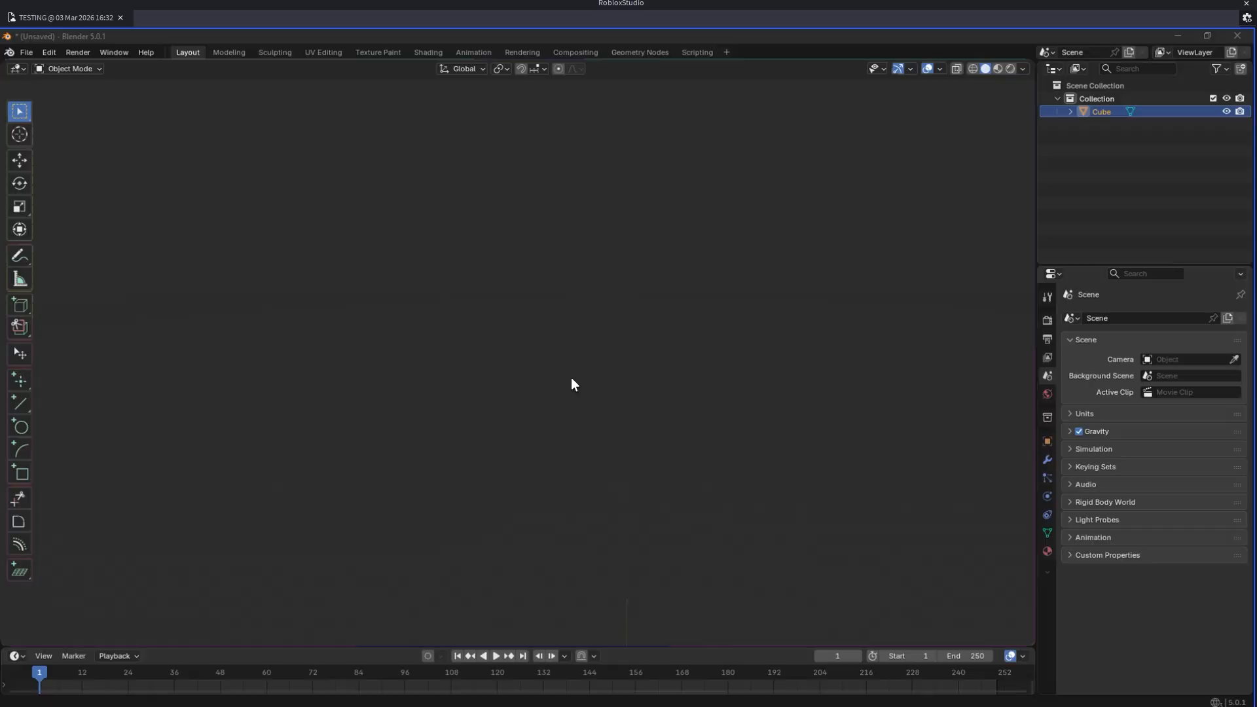
- Walk the character around the houses in the playtest and zoom in on its face
{"action": "key", "text": "w"}
{"action": "key", "text": "d"}
{"action": "right_click_drag", "start_coordinate": [642, 362], "coordinate": [641, 363]}
{"action": "scroll", "coordinate": [641, 363], "scroll_direction": "up", "scroll_amount": 6}
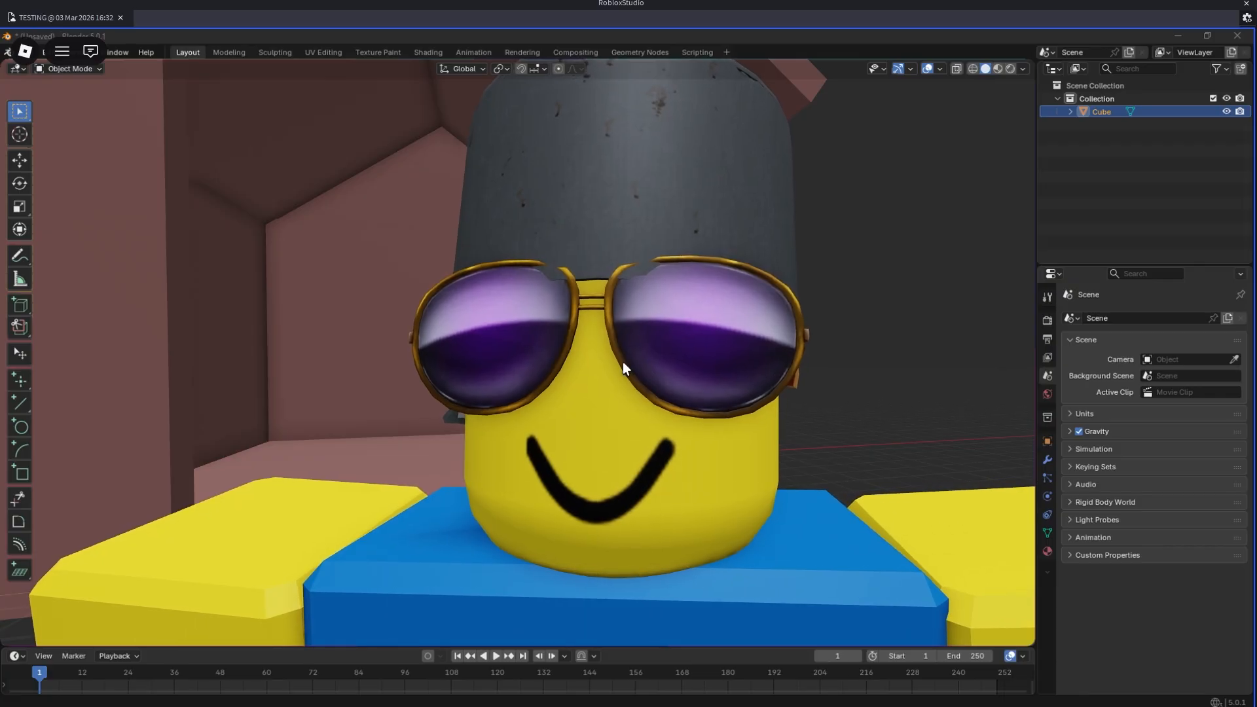
- Leave the playtest experience and return to editing the scene
{"action": "key", "text": "Escape"}
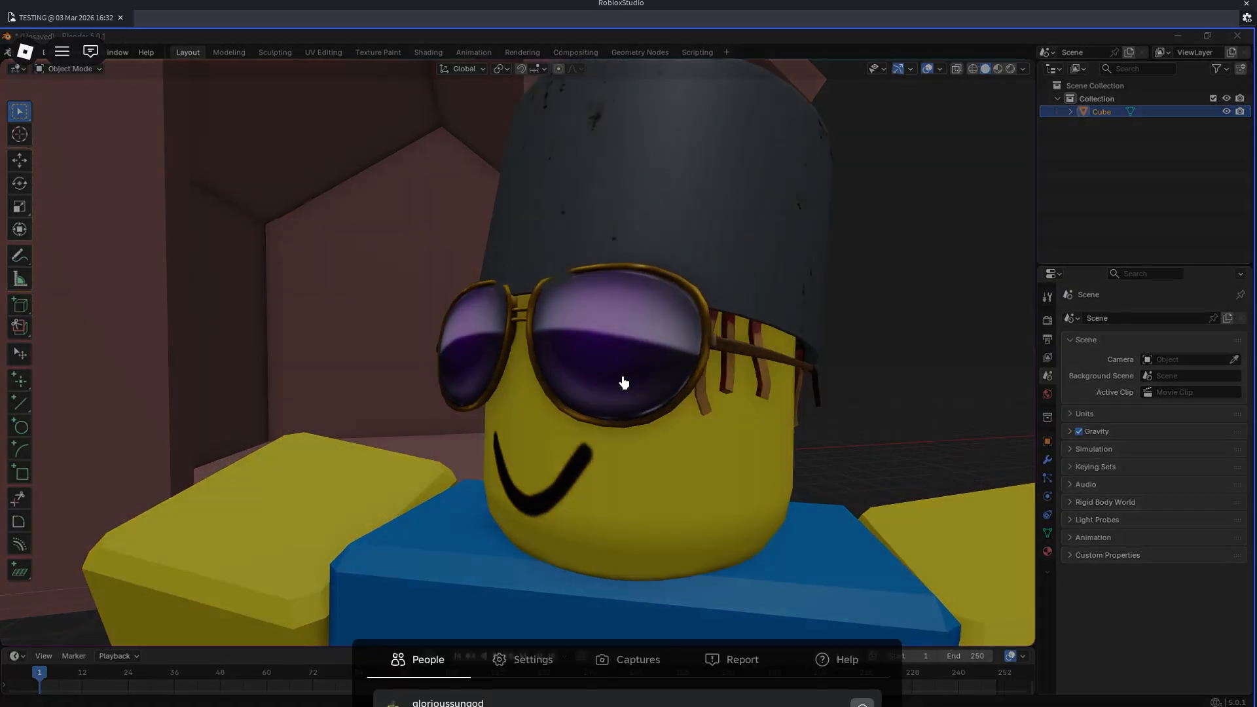
{"action": "left_click", "coordinate": [505, 583]}
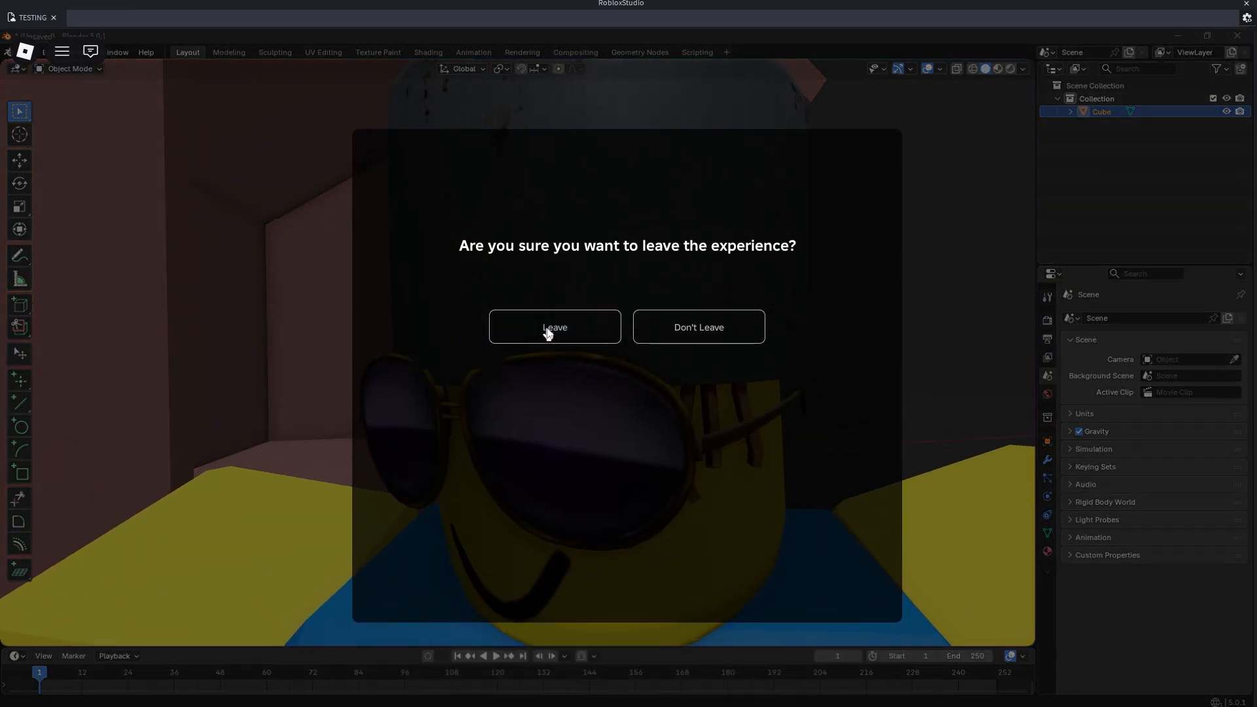
{"action": "left_click", "coordinate": [549, 332]}
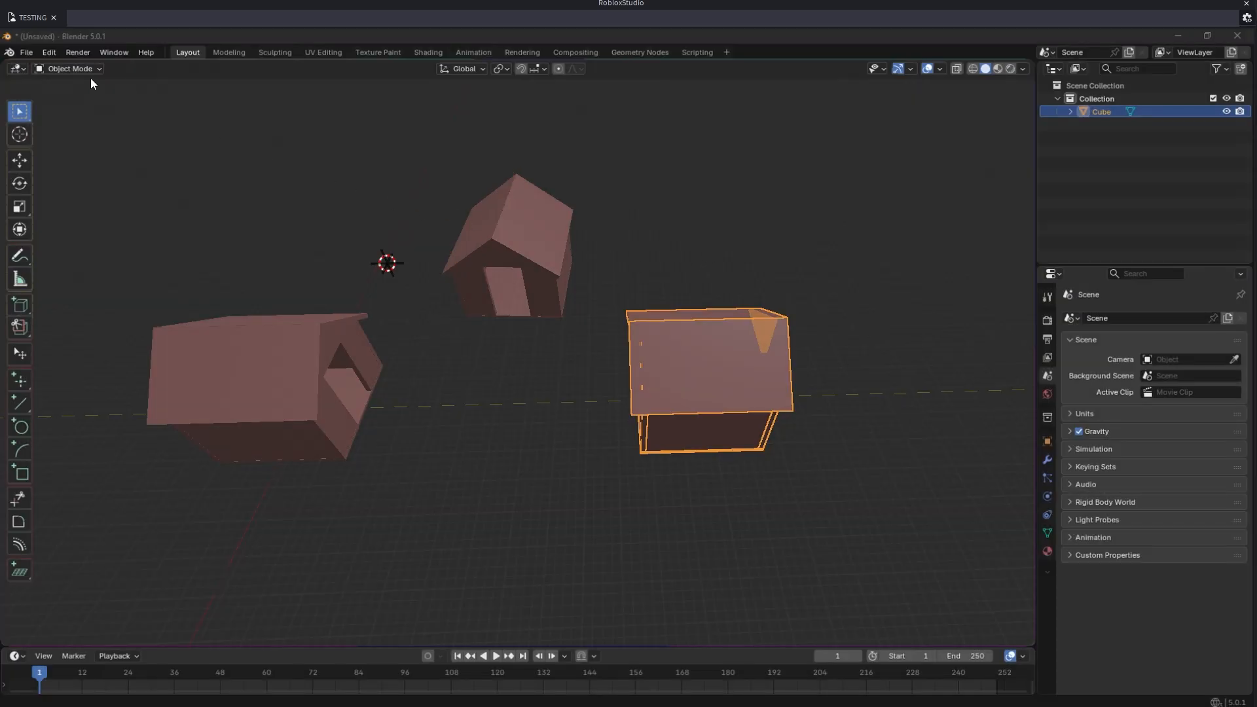
- Restore the Studio panels, dock the Properties panel beside the viewport and disable FakeGUI in StarterGui
{"action": "left_click_drag", "start_coordinate": [29, 18], "coordinate": [522, 311]}
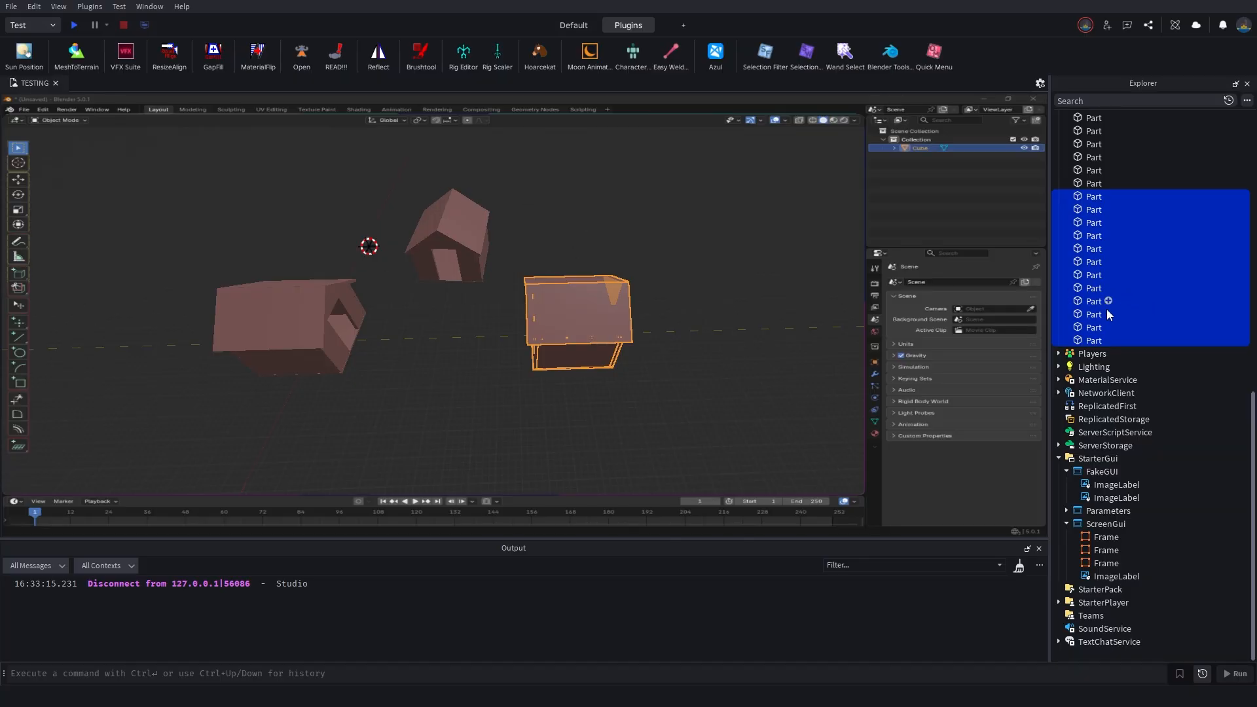
{"action": "left_click", "coordinate": [1097, 472]}
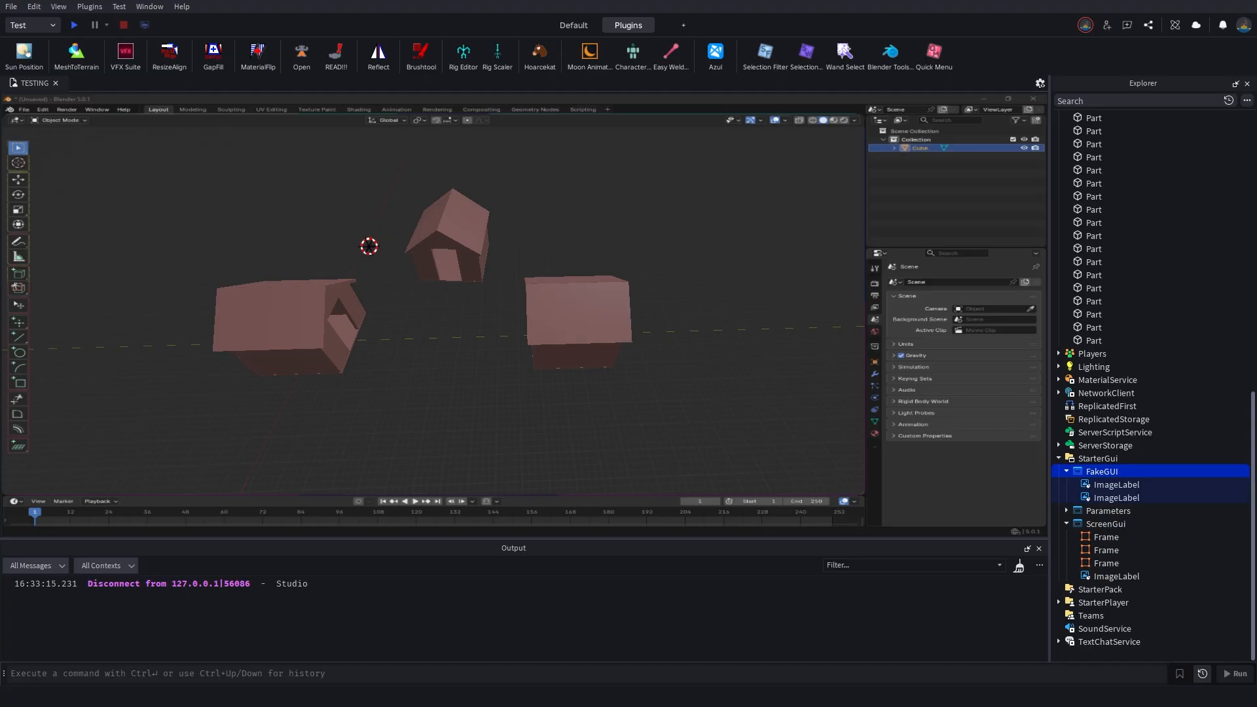
{"action": "left_click_drag", "start_coordinate": [2, 220], "coordinate": [80, 279]}
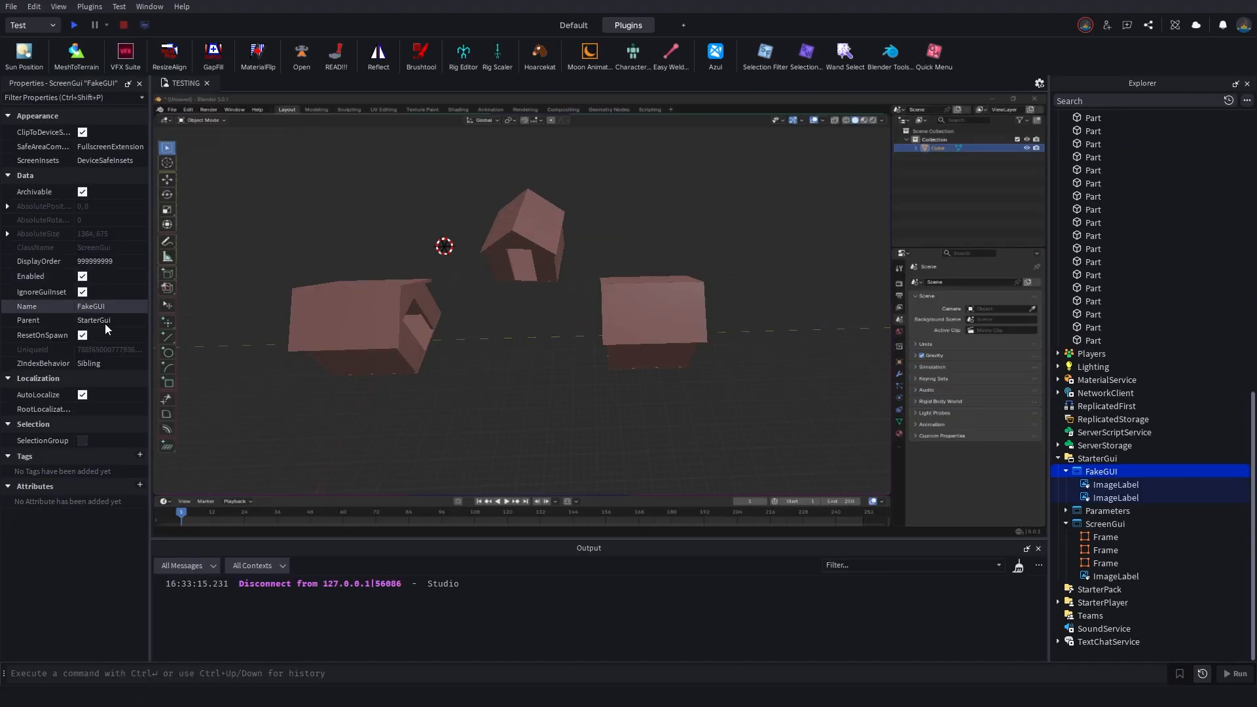
{"action": "left_click", "coordinate": [82, 277]}
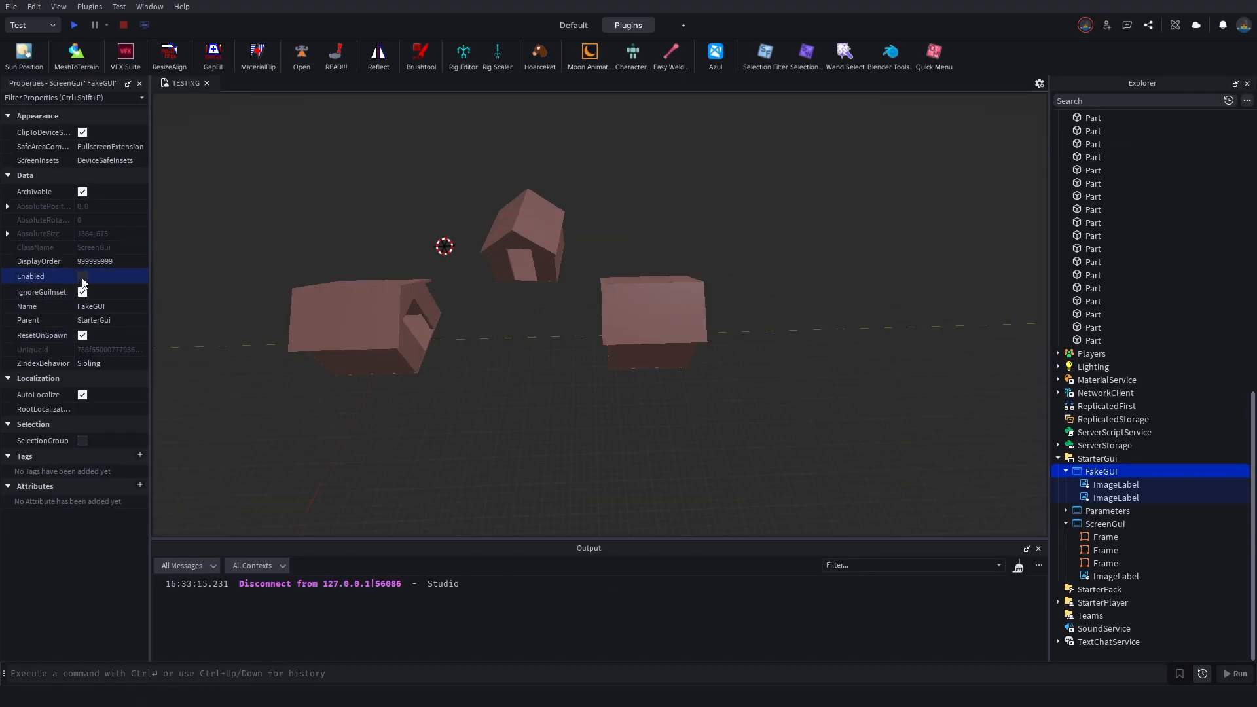
- Delete the Blender_Sky object from the Lighting service
{"action": "right_click_drag", "start_coordinate": [446, 329], "coordinate": [443, 328]}
{"action": "scroll", "coordinate": [1135, 415], "scroll_direction": "up", "scroll_amount": 4}
{"action": "scroll", "coordinate": [1135, 414], "scroll_direction": "down", "scroll_amount": 3}
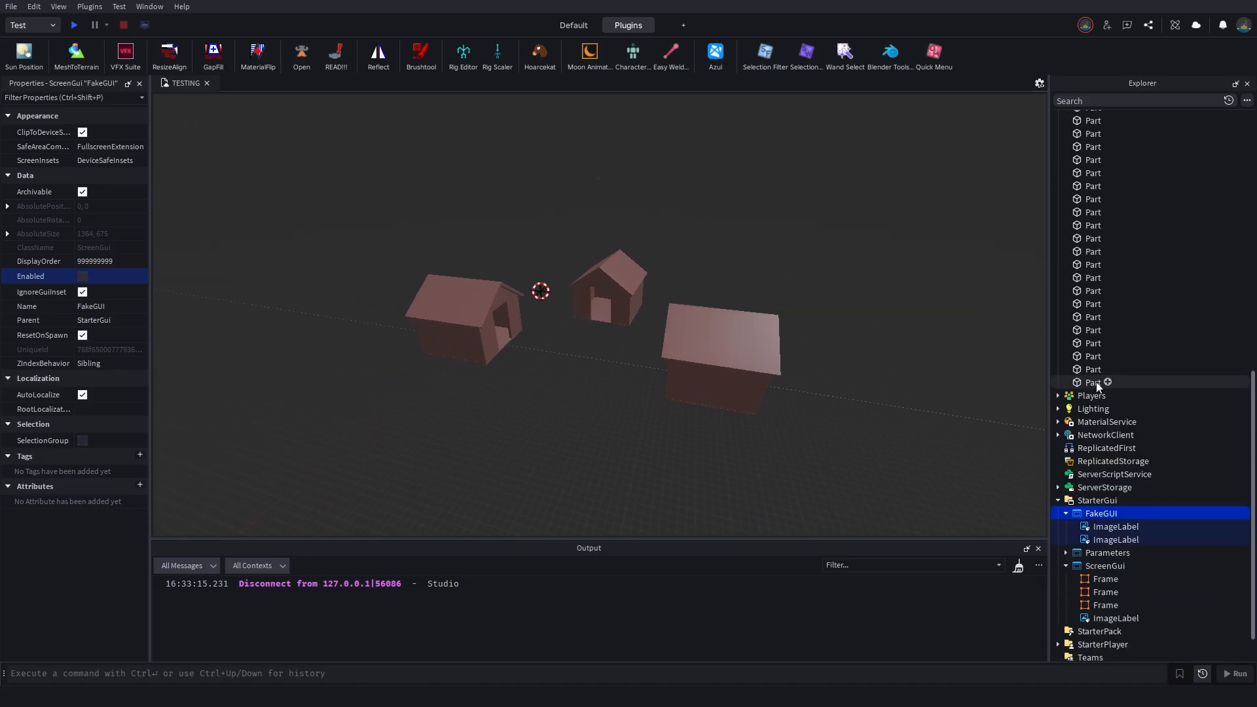
{"action": "left_click", "coordinate": [1058, 409]}
{"action": "left_click", "coordinate": [1100, 434]}
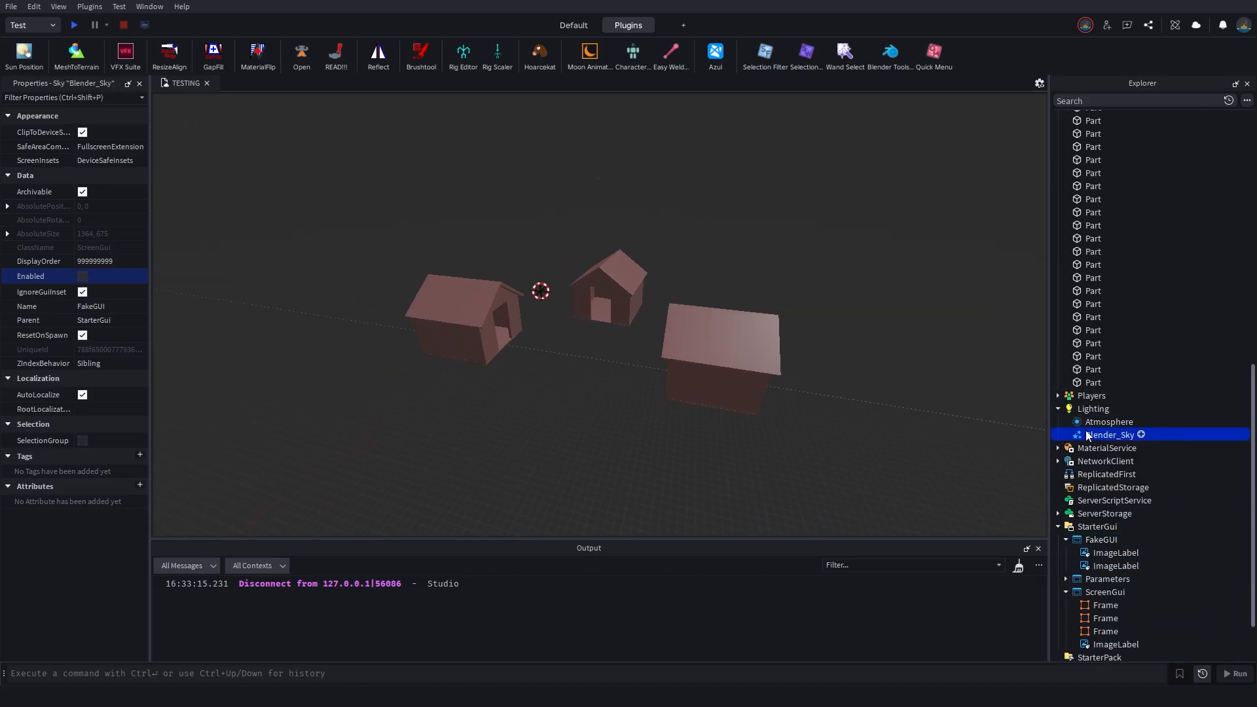
{"action": "key", "text": "Delete"}
- Set the transparency of BlenderPlate in the Workspace to 0
{"action": "scroll", "coordinate": [1097, 361], "scroll_direction": "up", "scroll_amount": 8}
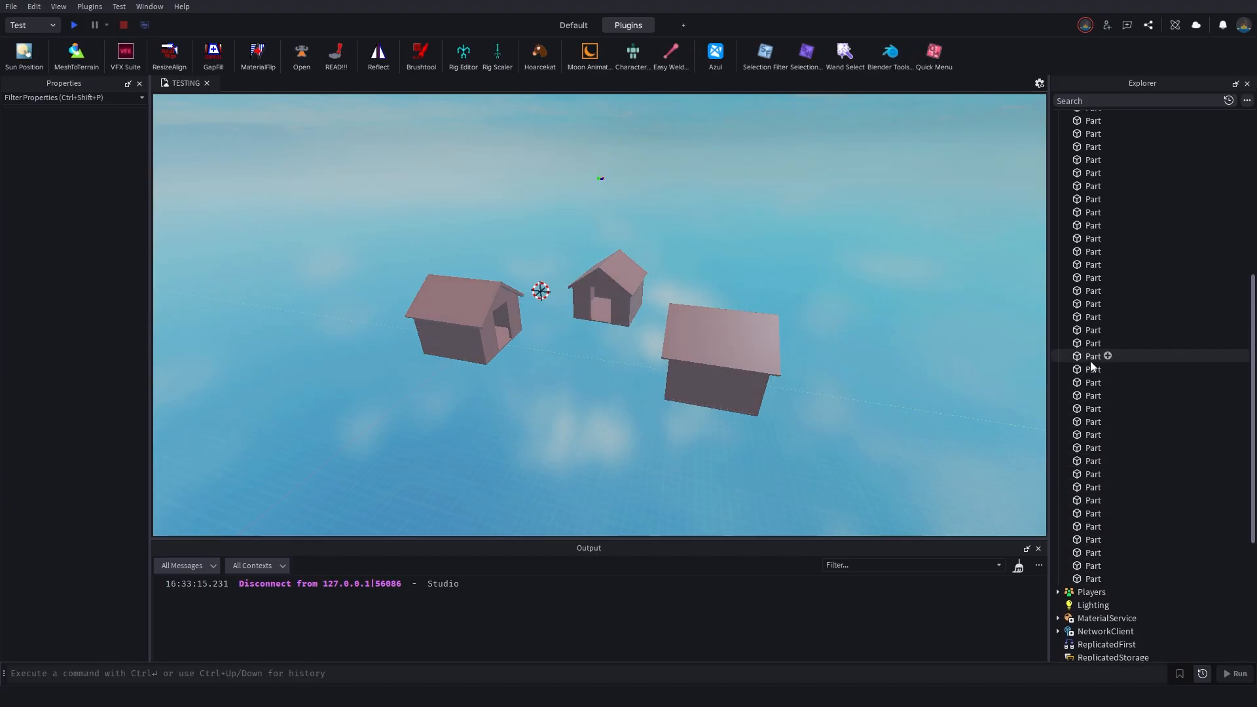
{"action": "left_click", "coordinate": [1110, 353]}
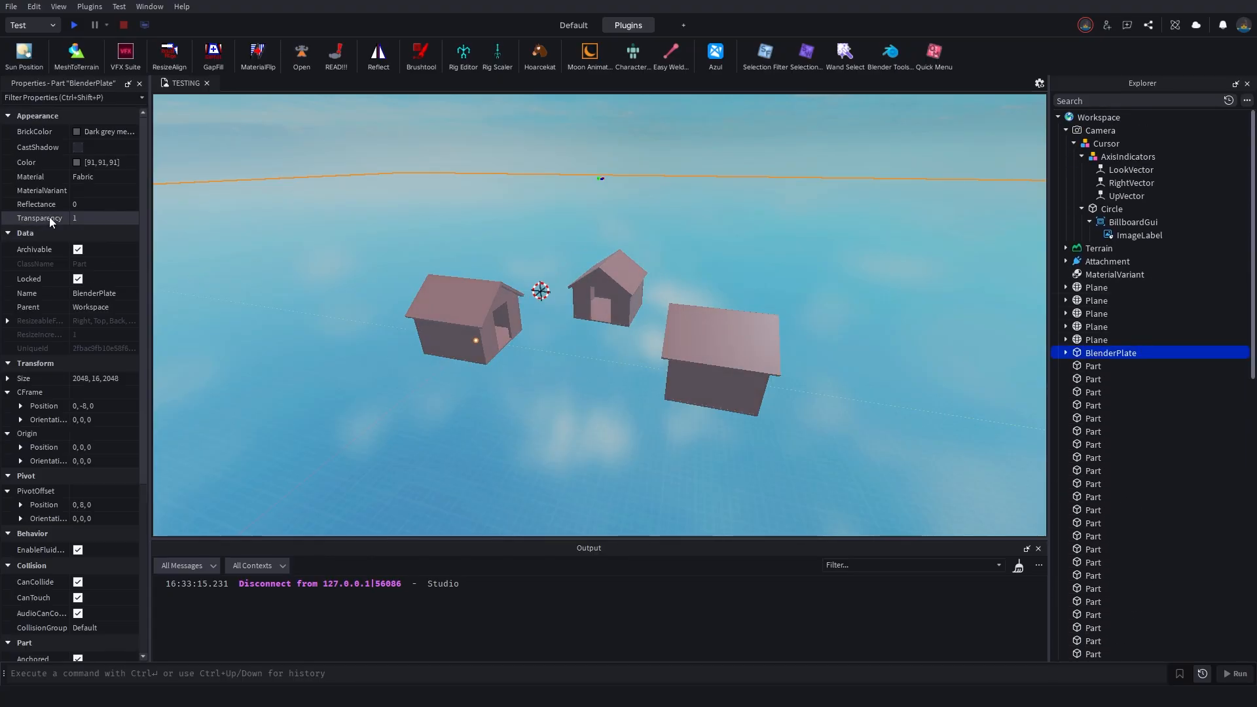
{"action": "left_click", "coordinate": [81, 218]}
{"action": "type", "text": "0"}
{"action": "key", "text": "Return"}
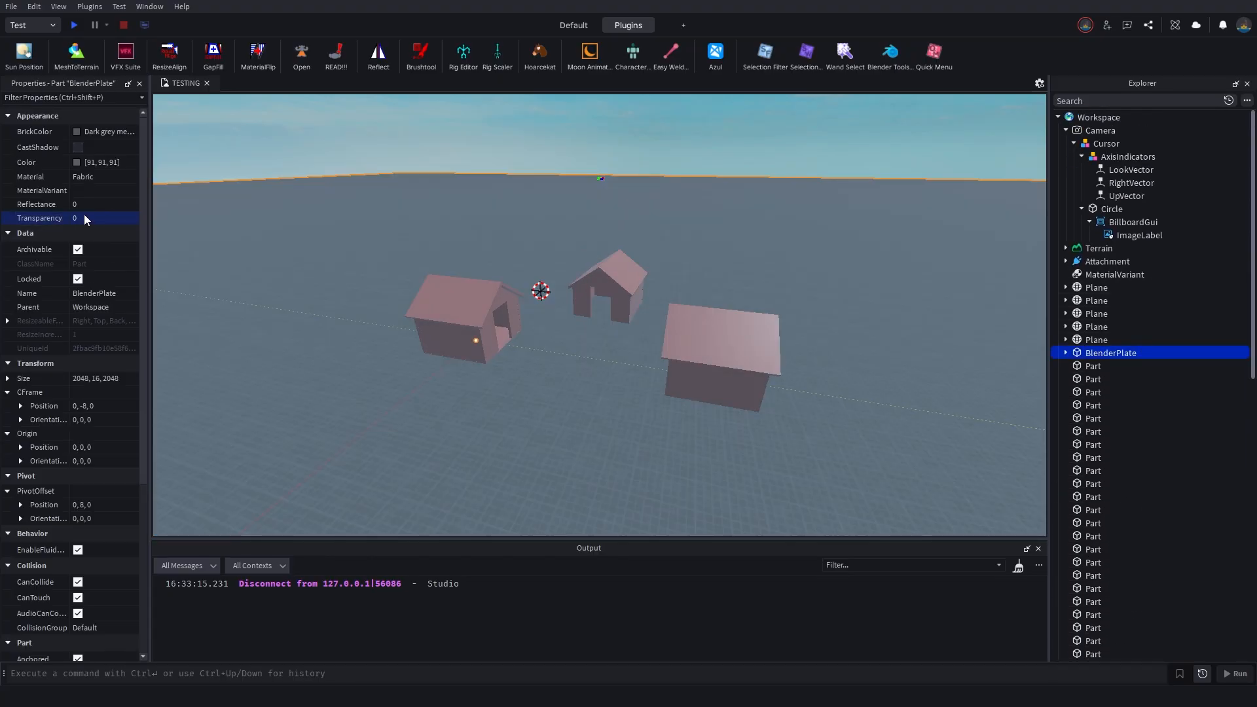
- Delete the three child objects inside BlenderPlate
{"action": "left_click", "coordinate": [1064, 354]}
{"action": "left_click", "coordinate": [1097, 367]}
{"action": "left_click", "coordinate": [1091, 392], "text": "shift"}
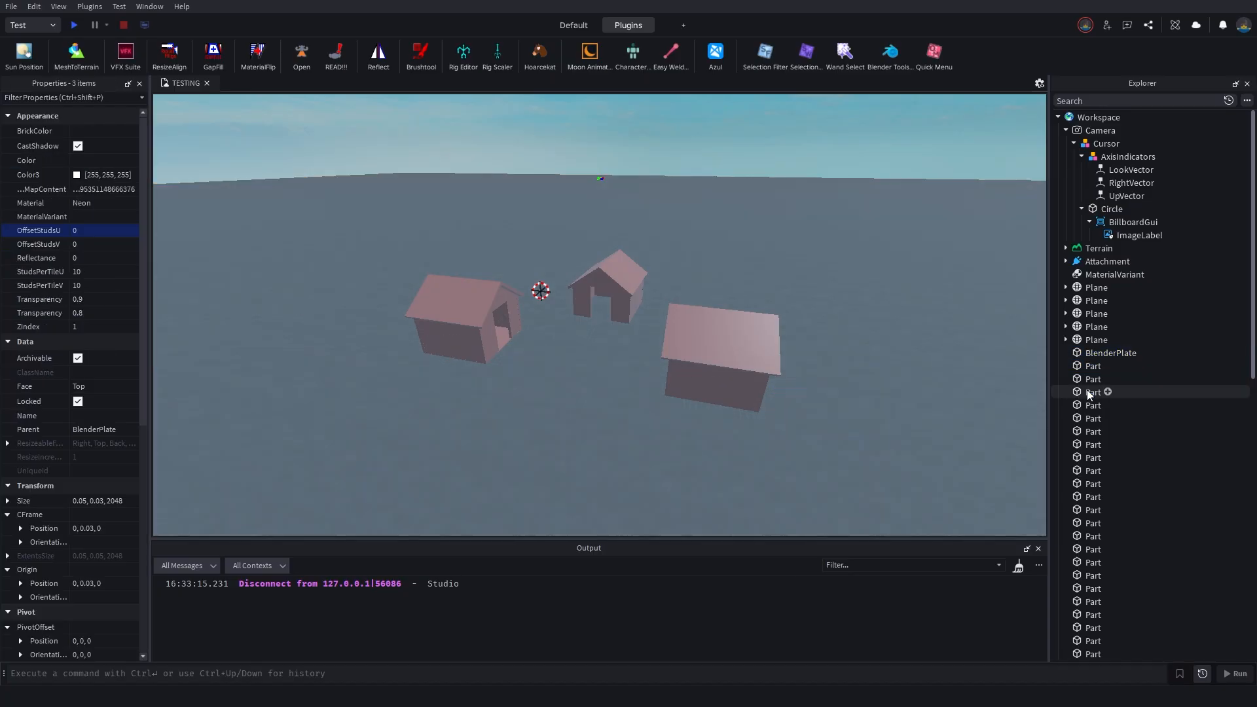
- Set the Lighting service's exposure compensation to 0
{"action": "scroll", "coordinate": [1099, 332], "scroll_direction": "down", "scroll_amount": 10}
{"action": "left_click", "coordinate": [1093, 465]}
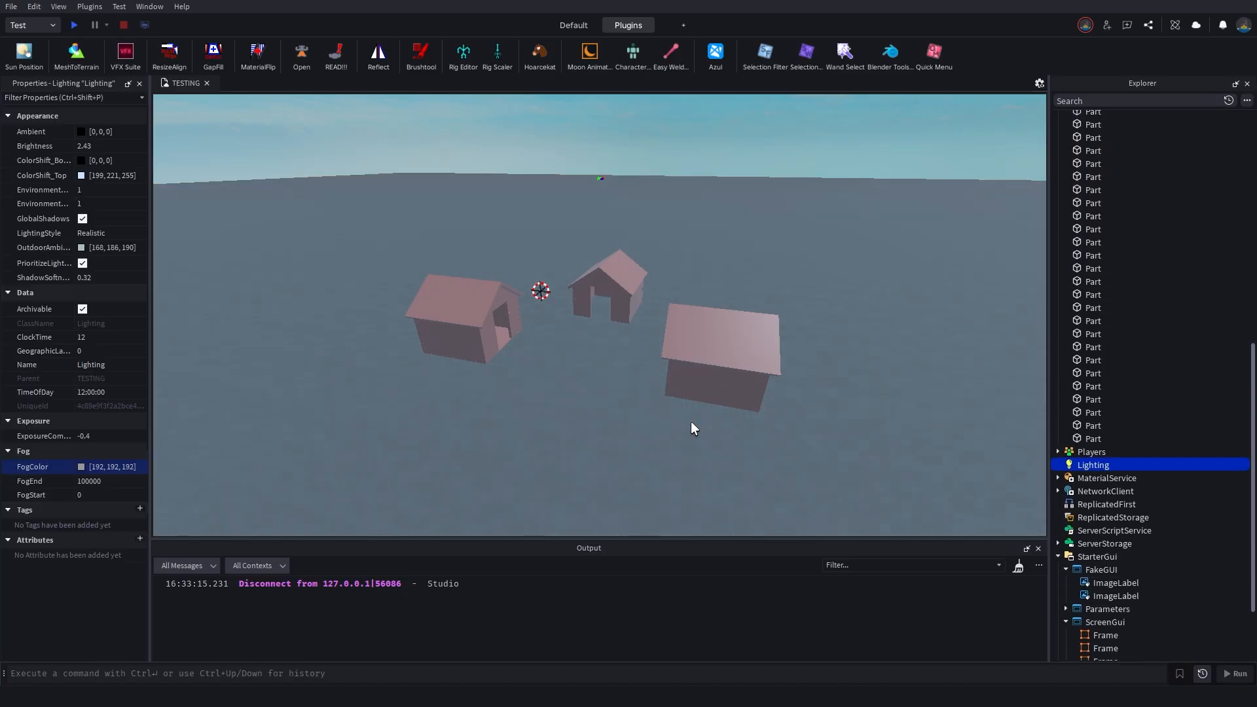
{"action": "left_click", "coordinate": [131, 436]}
{"action": "type", "text": "0"}
{"action": "key", "text": "Return"}
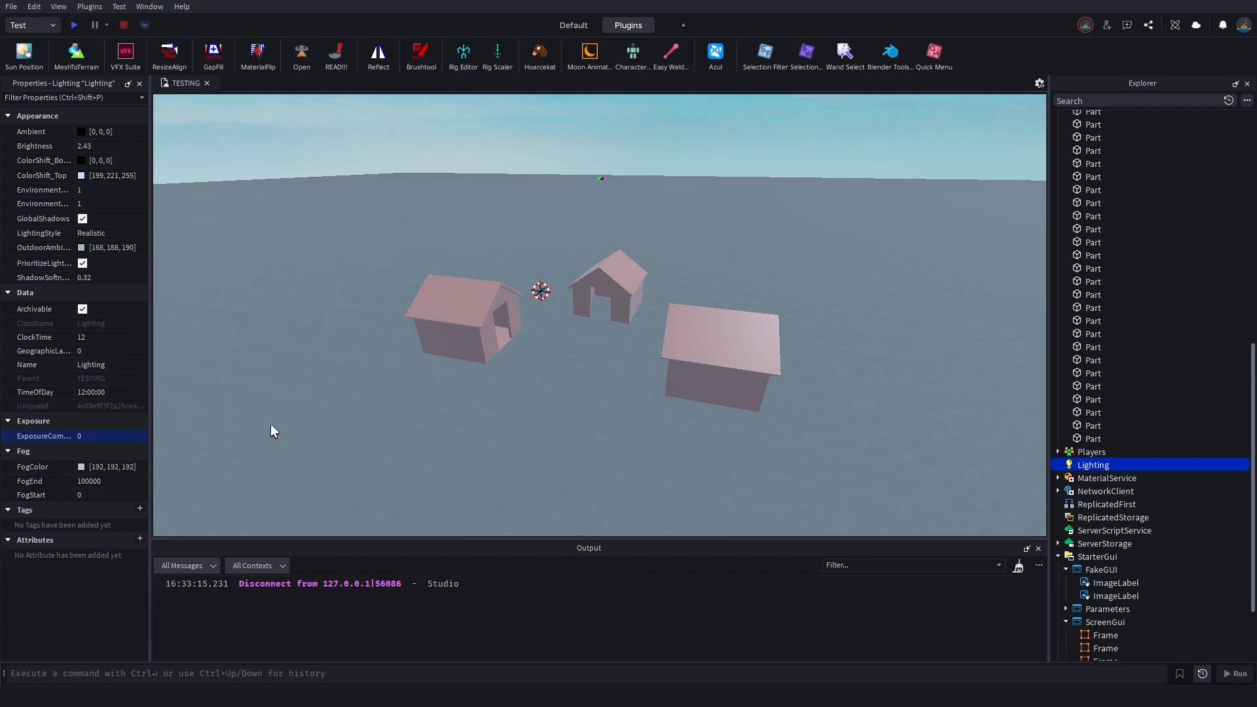
- Examine the three houses on the baseplate from a higher viewing angle
{"action": "right_click_drag", "start_coordinate": [438, 352], "coordinate": [450, 352]}
{"action": "key", "text": "a"}
{"action": "left_click_drag", "start_coordinate": [373, 272], "coordinate": [585, 344]}
{"action": "left_click", "coordinate": [638, 341]}
{"action": "key", "text": "w"}
{"action": "right_click_drag", "start_coordinate": [637, 340], "coordinate": [607, 335]}
{"action": "key", "text": "a"}
{"action": "key", "text": "d"}
{"action": "key", "text": "w"}
{"action": "key", "text": "d"}
{"action": "key", "text": "s"}
{"action": "key", "text": "a"}
{"action": "key", "text": "d"}
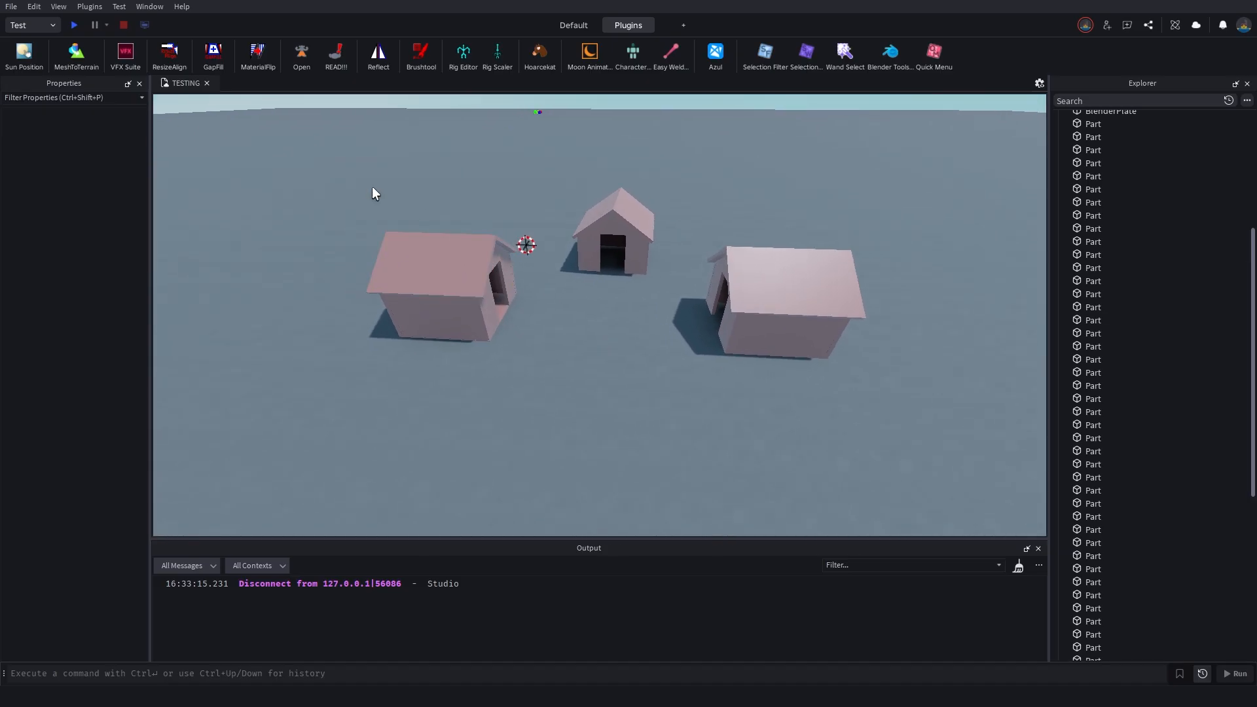
- Select all parts of the three houses, review the Blender Tools feature list, and clear the selection
{"action": "left_click_drag", "start_coordinate": [347, 174], "coordinate": [894, 383]}
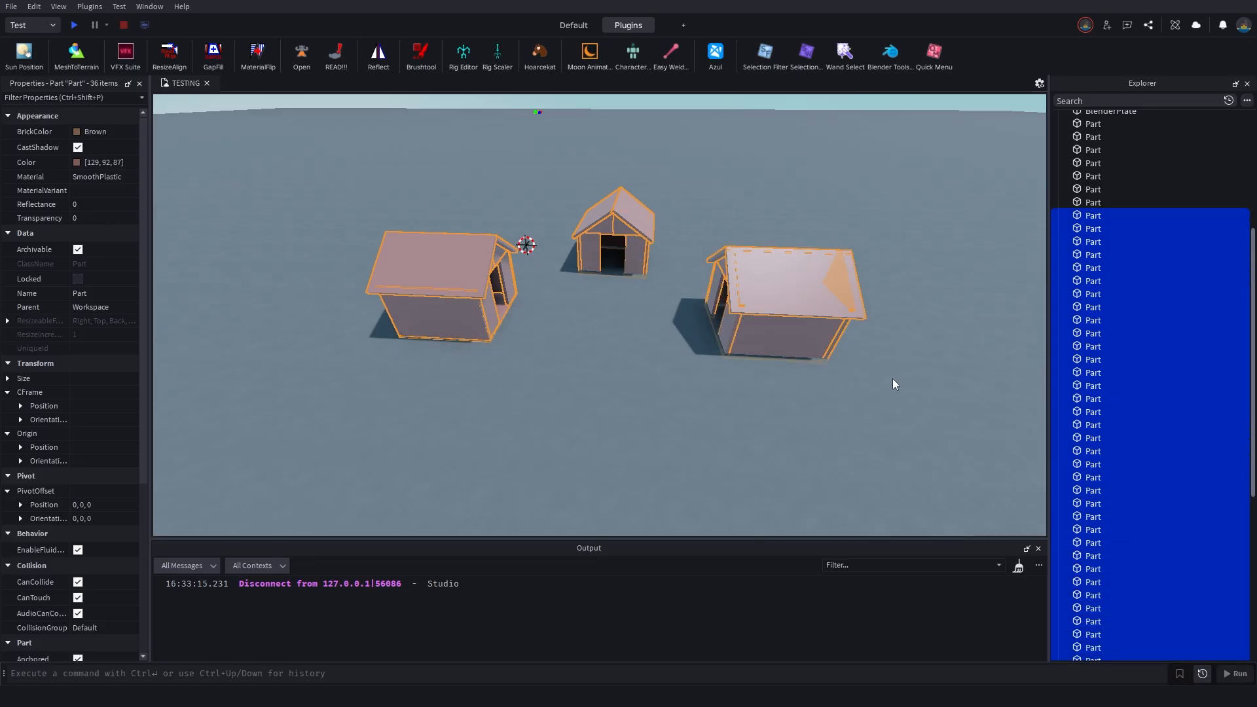
{"action": "left_click", "coordinate": [890, 52]}
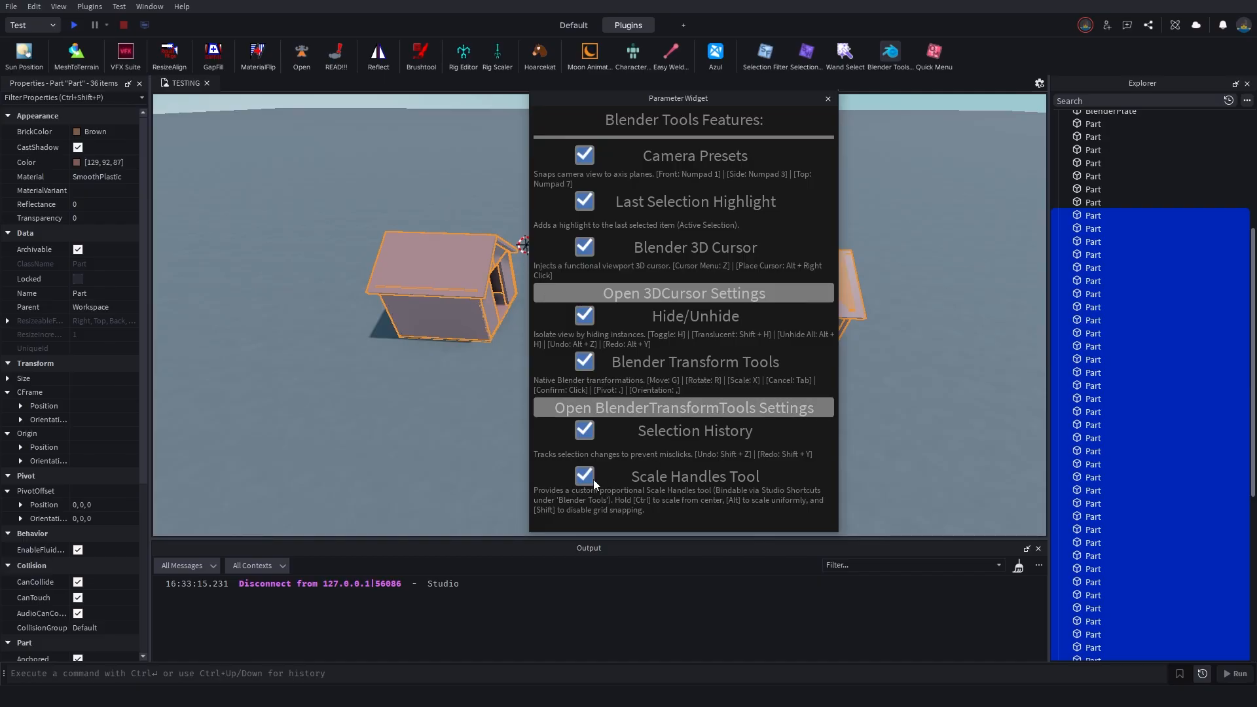
{"action": "left_click", "coordinate": [828, 99]}
{"action": "left_click", "coordinate": [564, 218]}
{"action": "right_click_drag", "start_coordinate": [555, 210], "coordinate": [555, 210]}
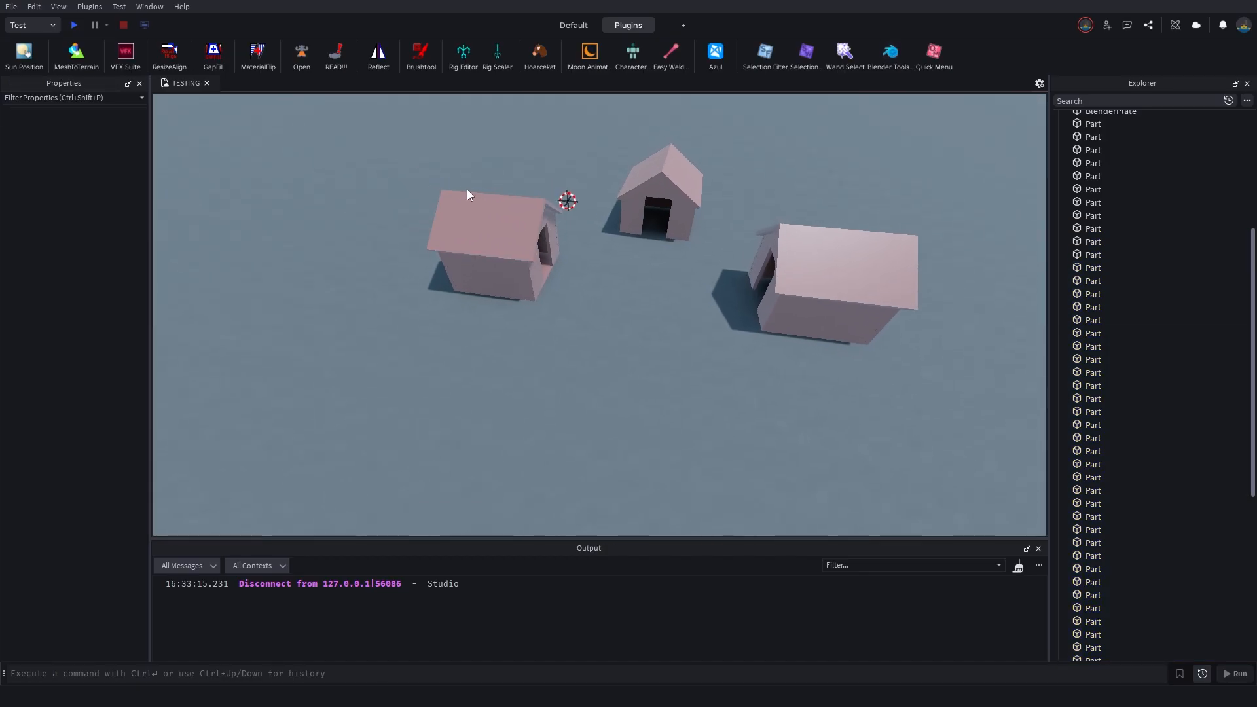
- Move the leftmost house slightly along the ground plane and rotate it freely so it tilts
{"action": "left_click_drag", "start_coordinate": [394, 170], "coordinate": [587, 304]}
{"action": "key", "text": "g"}
{"action": "key", "text": "shift+z"}
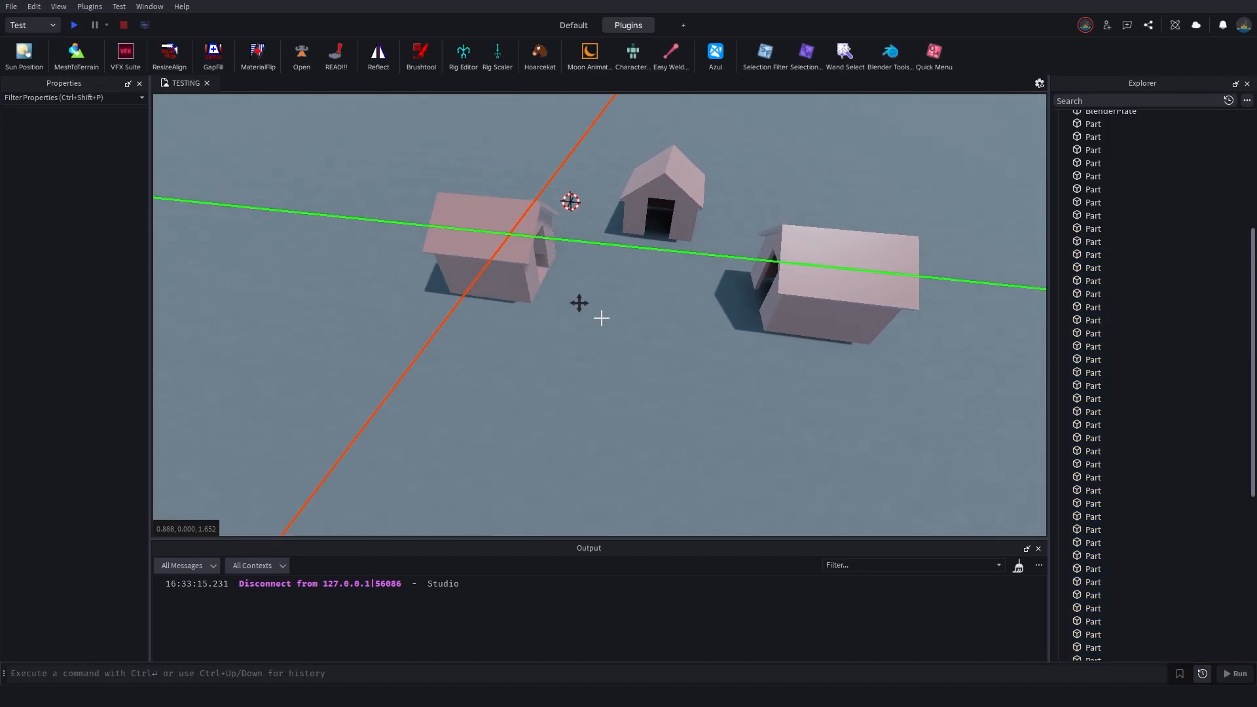
{"action": "left_click", "coordinate": [600, 316]}
{"action": "key", "text": "r"}
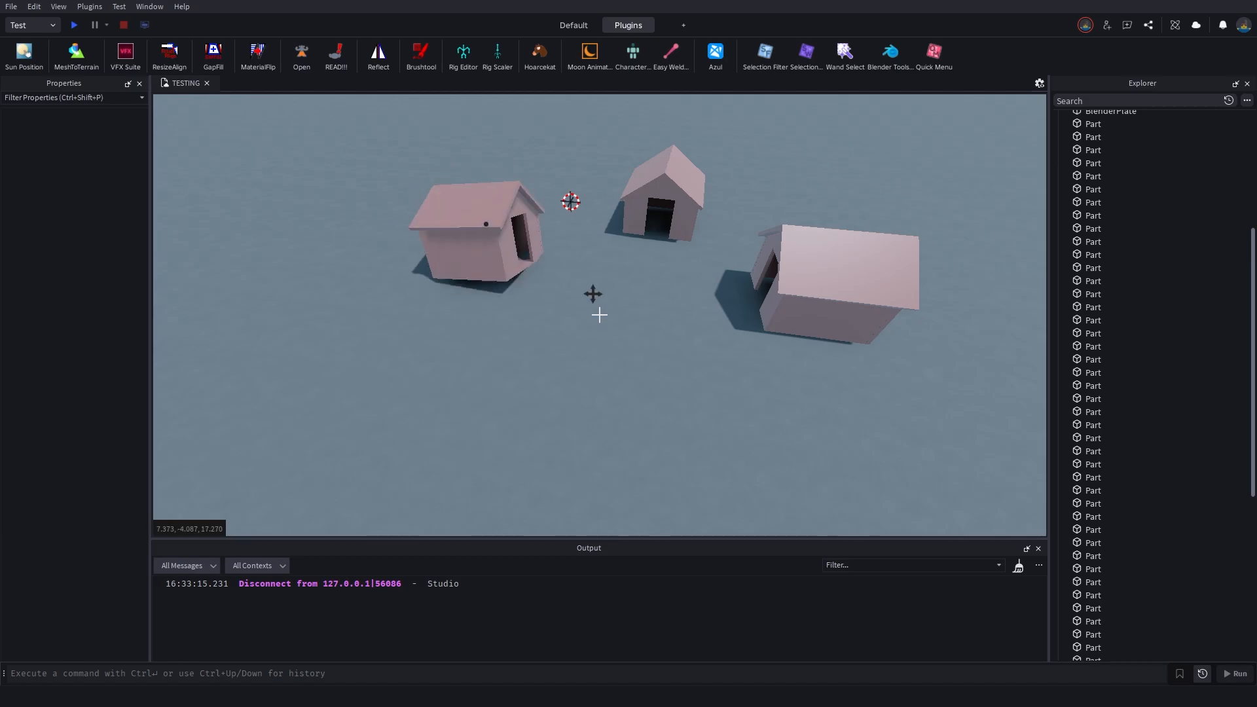
{"action": "left_click", "coordinate": [624, 298]}
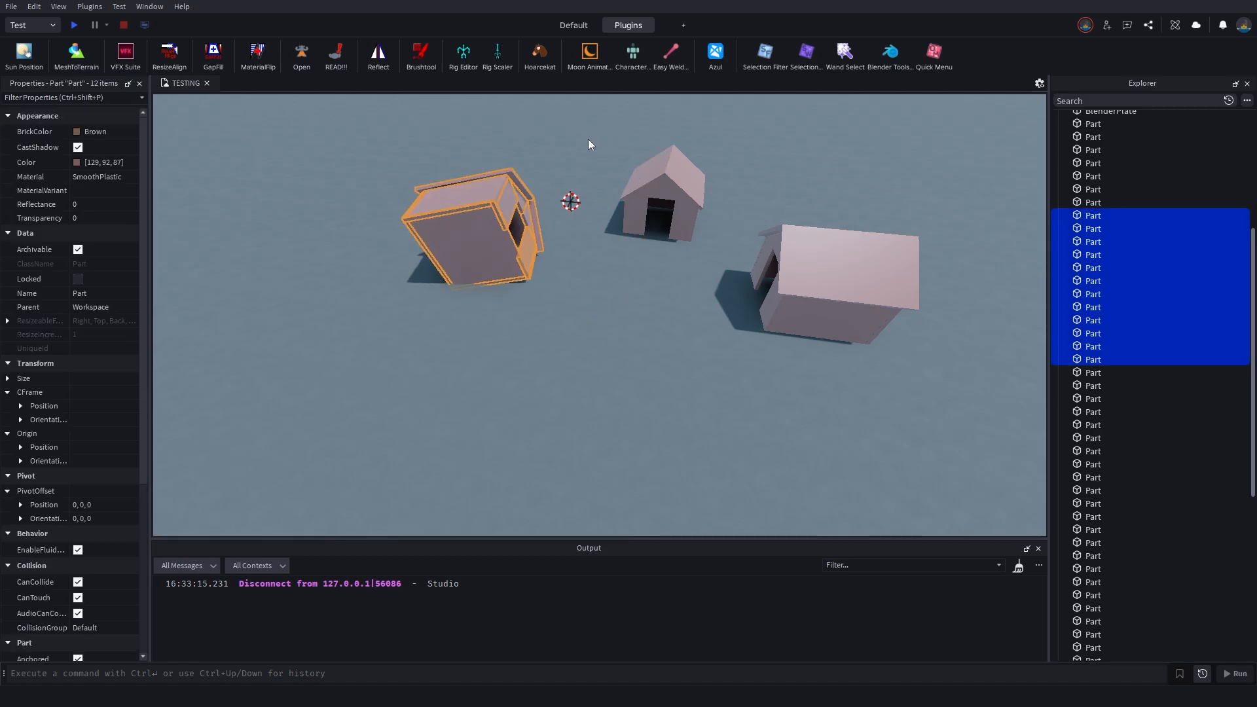
- Delete the tilted house and the small middle house
{"action": "key", "text": "Delete"}
{"action": "left_click_drag", "start_coordinate": [589, 139], "coordinate": [711, 238]}
{"action": "key", "text": "Delete"}
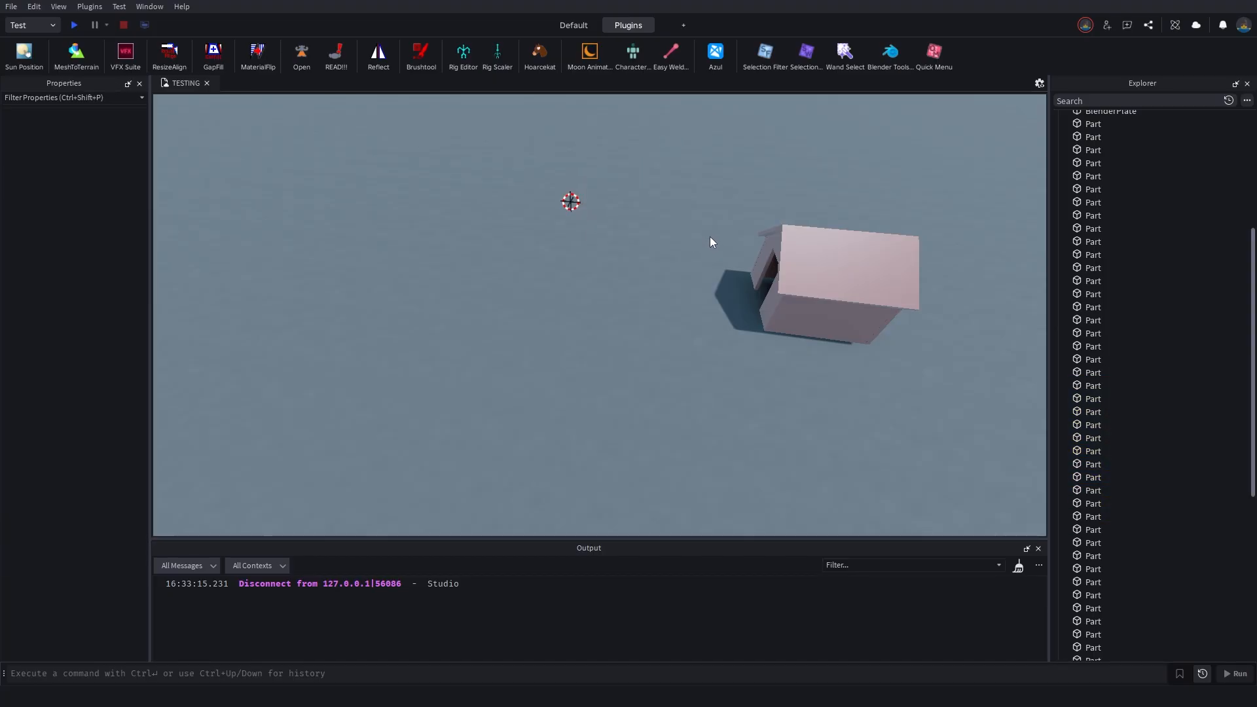
- Undo both house deletions, redo them, and undo them again
{"action": "key", "text": "ctrl+z"}
{"action": "key", "text": "ctrl+z"}
{"action": "key", "text": "ctrl+y"}
{"action": "key", "text": "ctrl+y"}
{"action": "key", "text": "ctrl+z"}
{"action": "key", "text": "ctrl+z"}
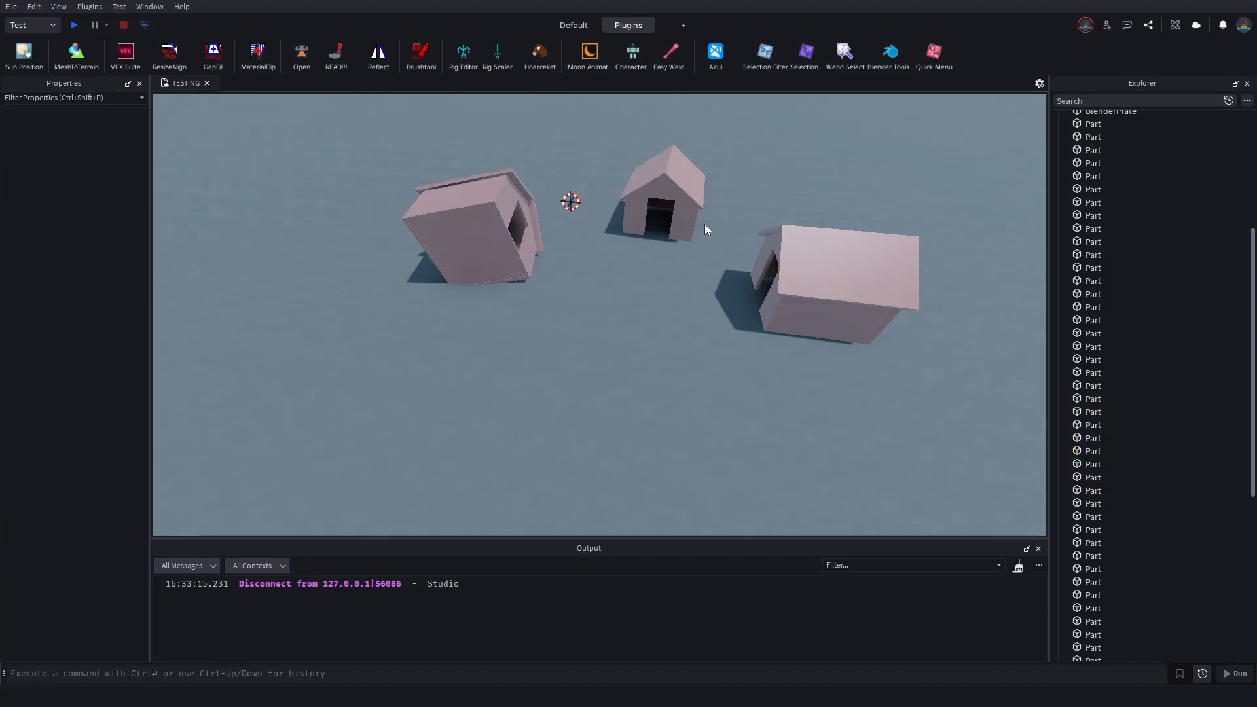
- Step further back through the edit history and redo the undone changes
{"action": "key", "text": "ctrl+z"}
{"action": "key", "text": "ctrl+z"}
{"action": "key", "text": "ctrl+z"}
{"action": "key", "text": "ctrl+z"}
{"action": "key", "text": "ctrl+z"}
{"action": "key", "text": "ctrl+z"}
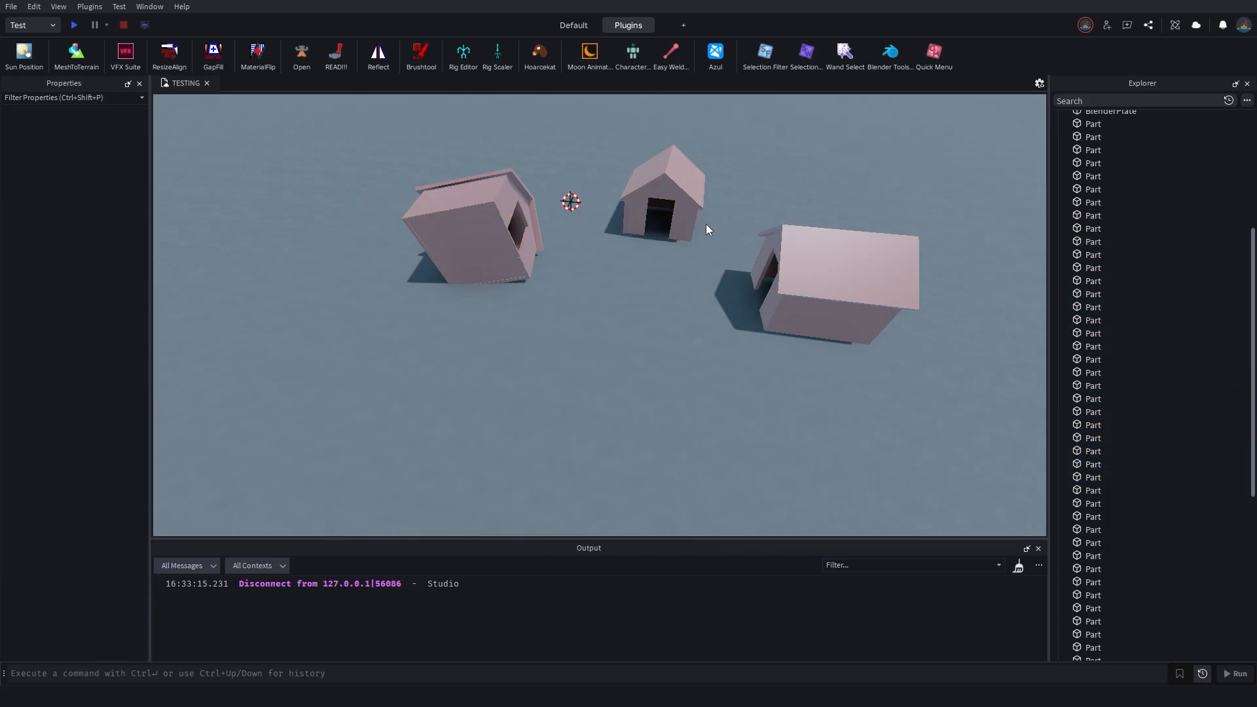
{"action": "key", "text": "ctrl+y"}
{"action": "key", "text": "ctrl+y"}
{"action": "key", "text": "ctrl+y"}
{"action": "key", "text": "ctrl+y"}
{"action": "left_click", "coordinate": [722, 269]}
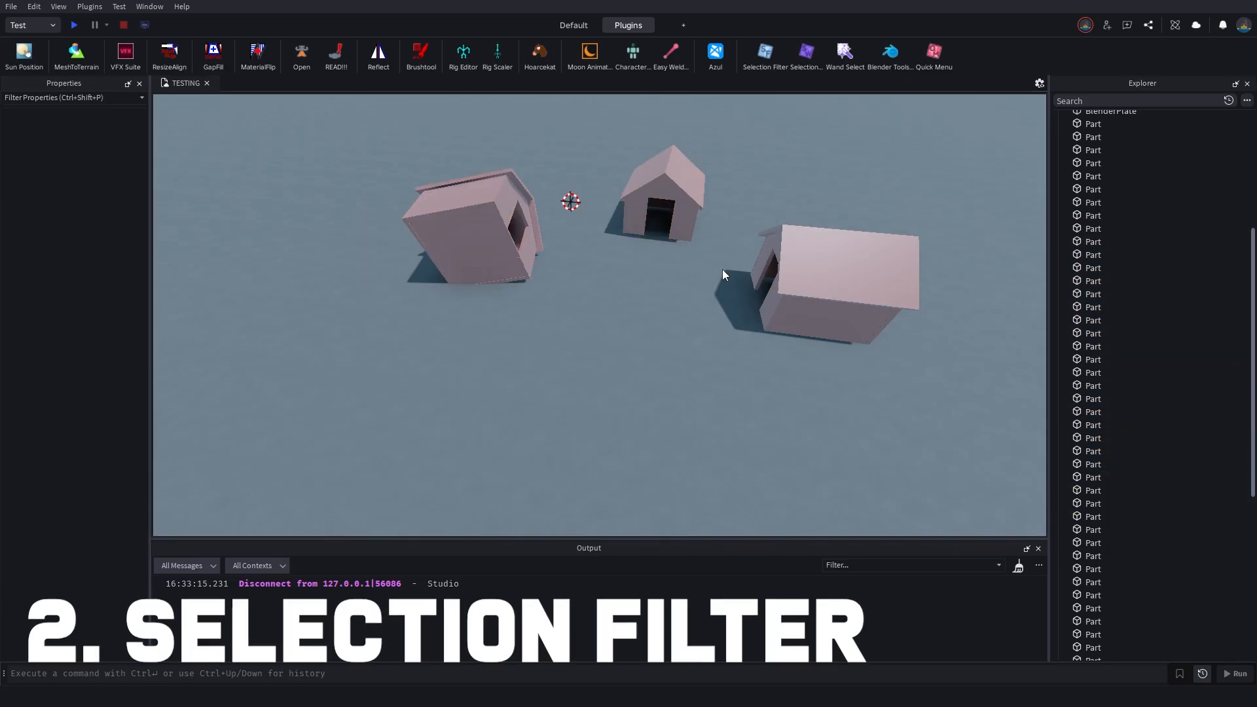
- Open the Selection Filter plugin, add an empty property parameter, and close the window
{"action": "left_click", "coordinate": [759, 60]}
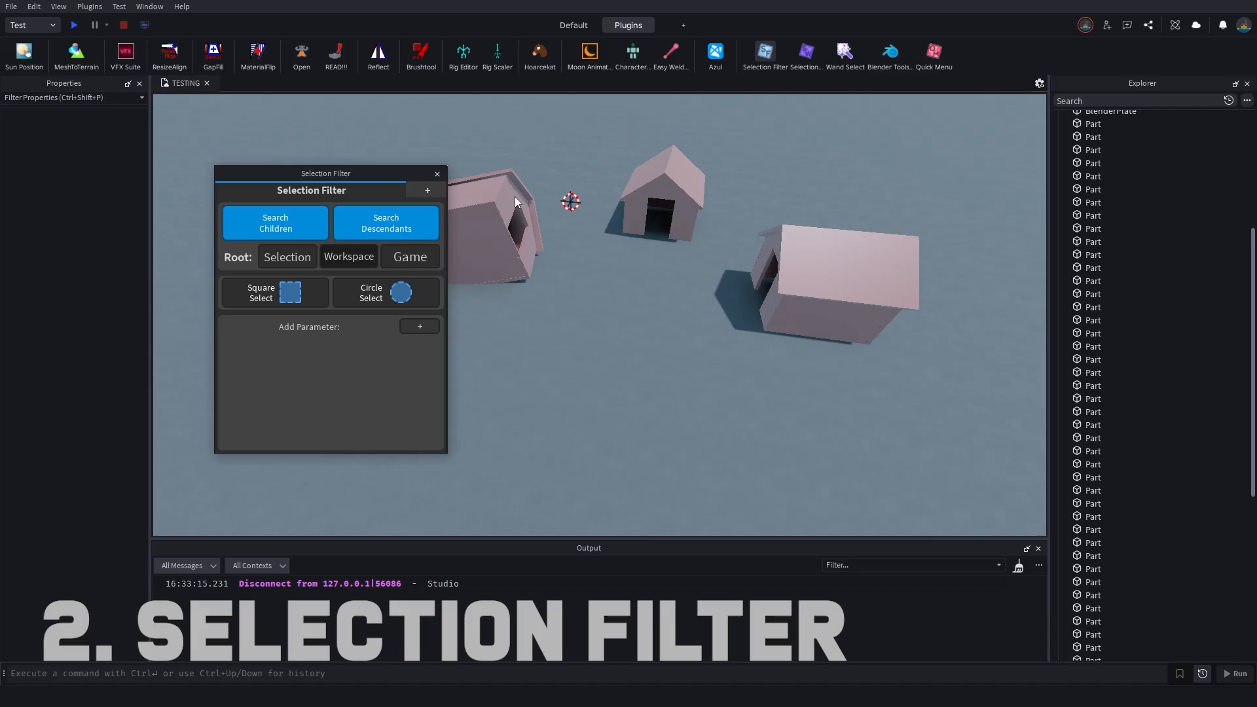
{"action": "left_click", "coordinate": [413, 327]}
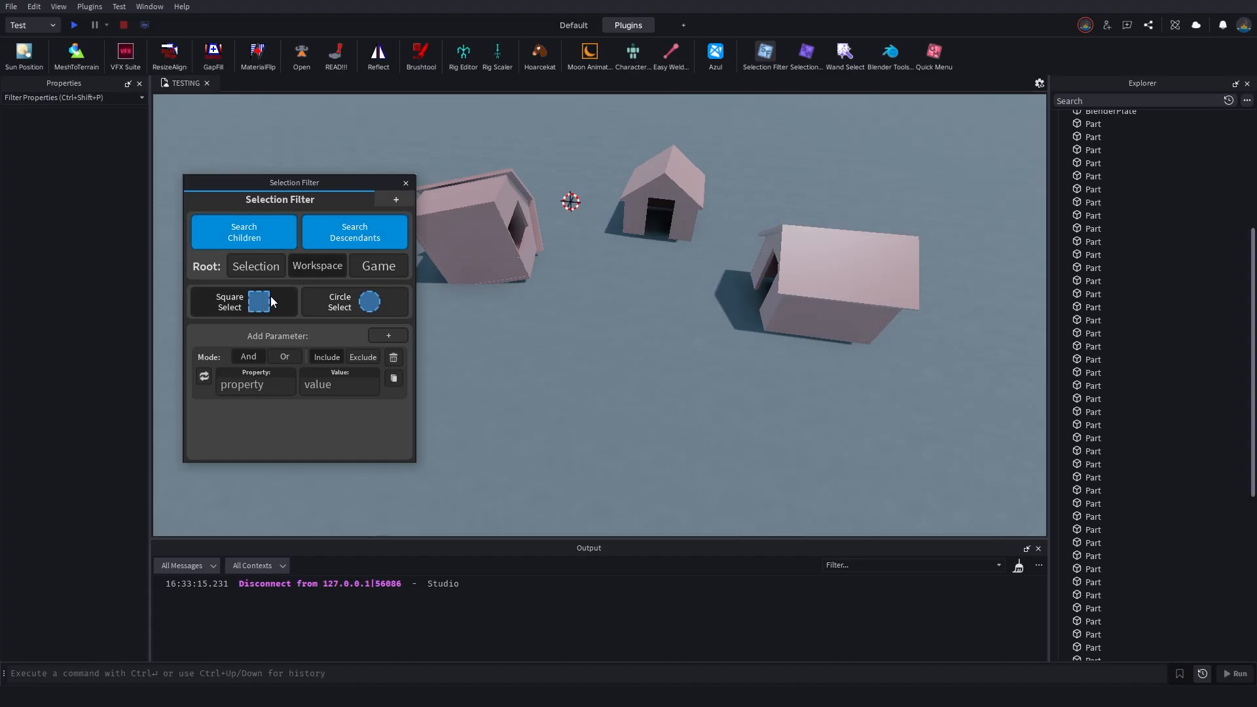
{"action": "left_click", "coordinate": [406, 183]}
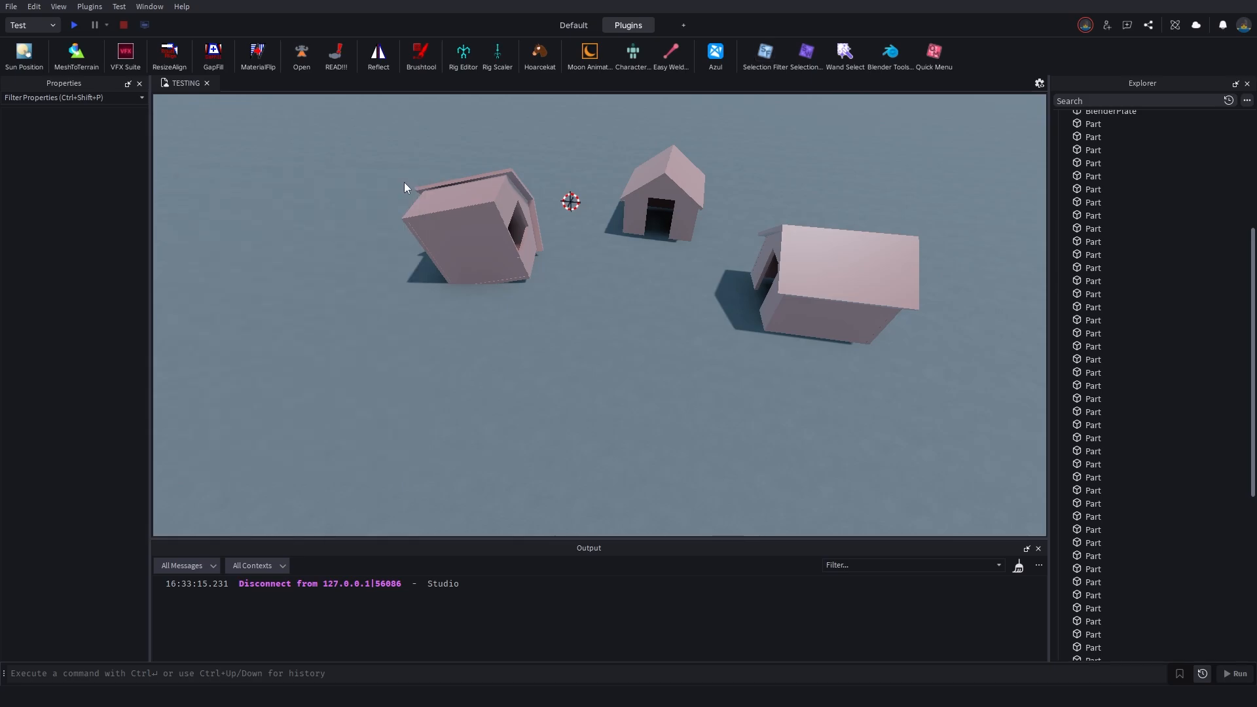
- Box-select each house separately, add and remove the tilted house from the selection, and box-select all three houses
{"action": "right_click_drag", "start_coordinate": [392, 184], "coordinate": [393, 182]}
{"action": "left_click_drag", "start_coordinate": [329, 142], "coordinate": [551, 353]}
{"action": "left_click_drag", "start_coordinate": [568, 171], "coordinate": [695, 288]}
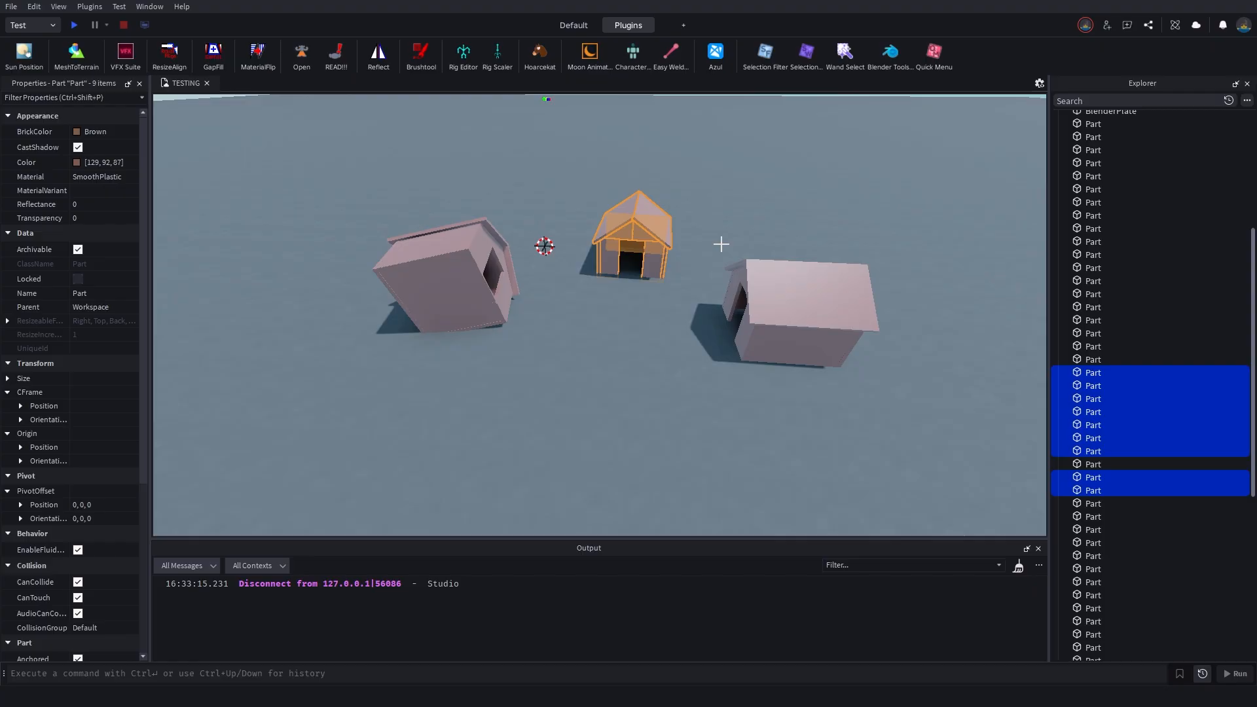
{"action": "left_click_drag", "start_coordinate": [722, 243], "coordinate": [898, 389]}
{"action": "left_click_drag", "start_coordinate": [400, 193], "coordinate": [573, 356], "text": "shift"}
{"action": "left_click_drag", "start_coordinate": [335, 216], "coordinate": [568, 387], "text": "ctrl"}
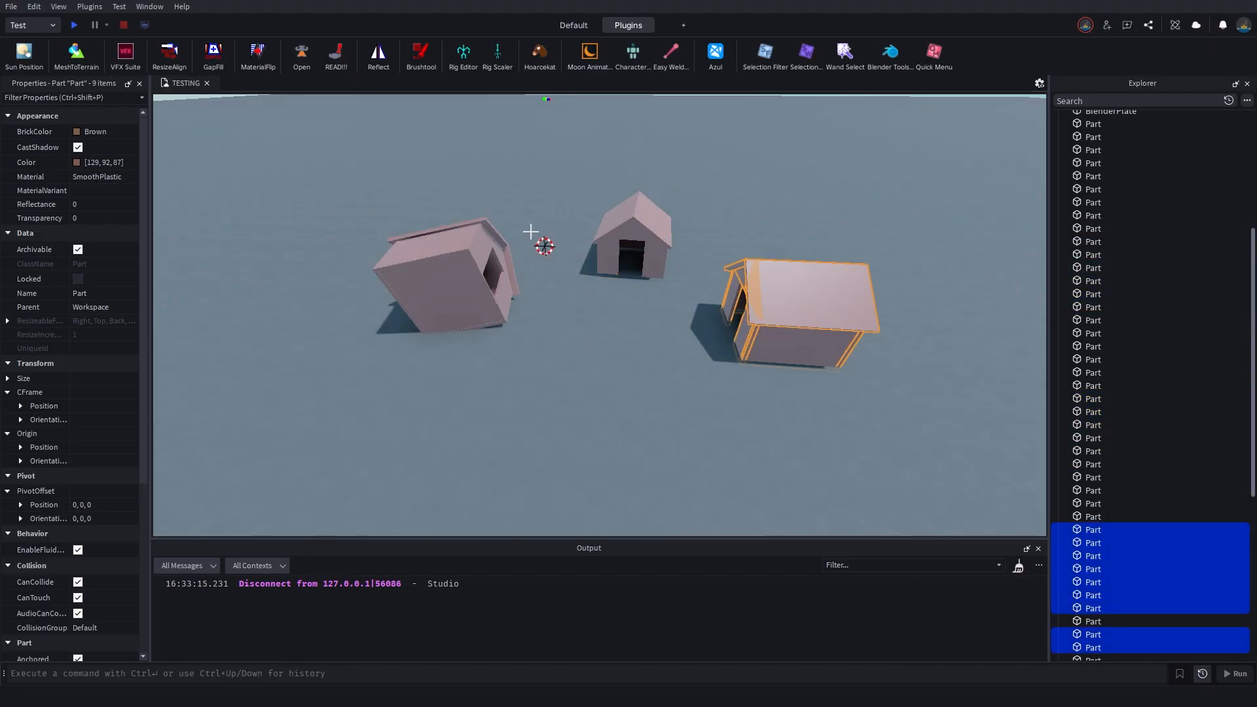
{"action": "left_click_drag", "start_coordinate": [351, 168], "coordinate": [962, 435]}
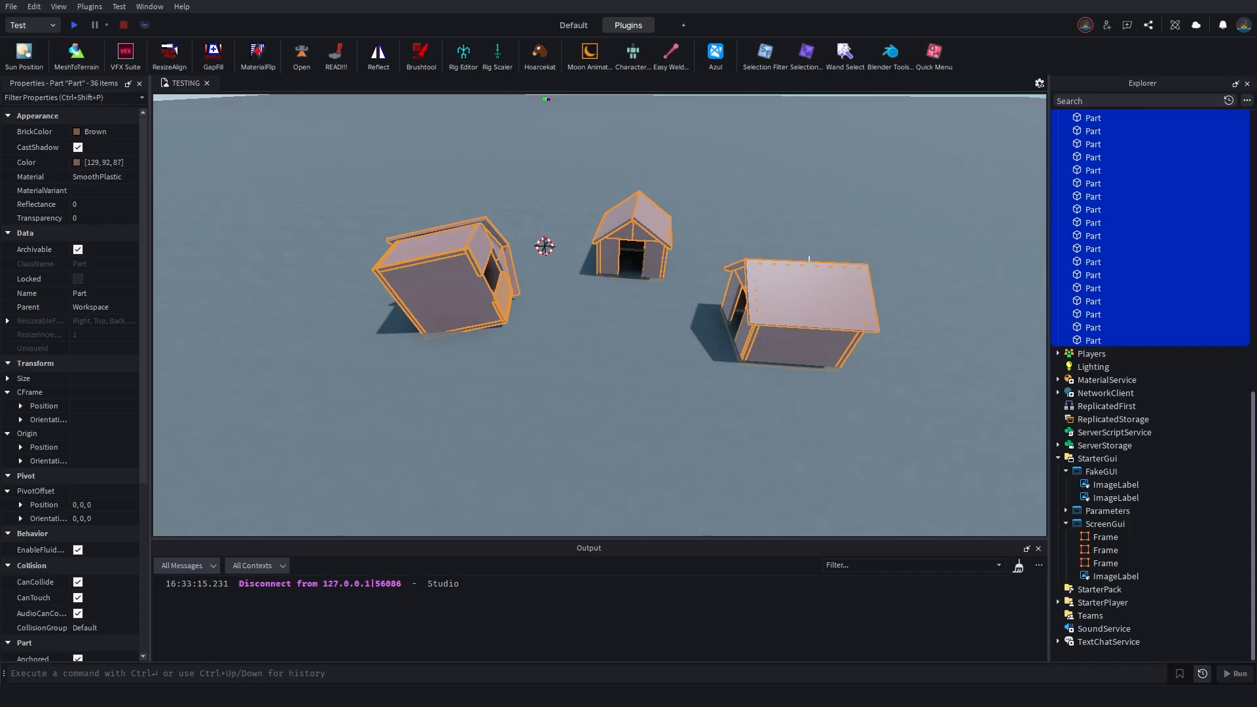
- Brush across the small middle house with the circle selection tool and exit the tool
{"action": "key", "text": "c"}
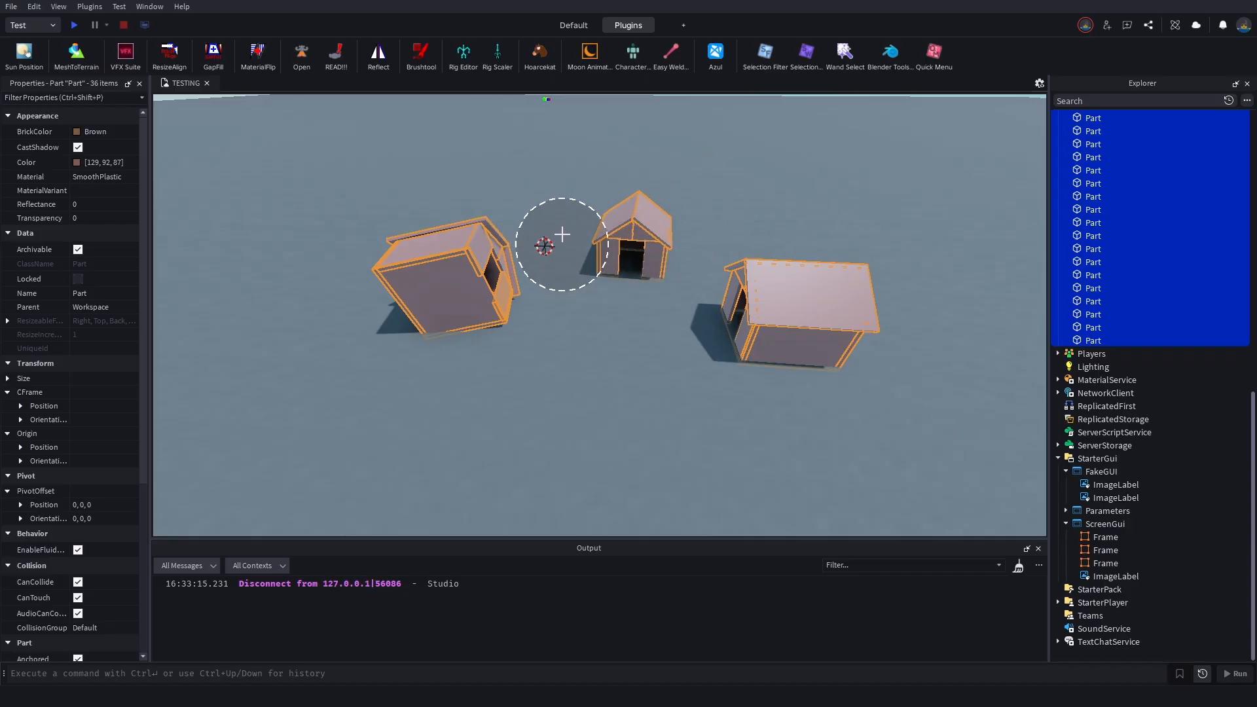
{"action": "mouse_move", "coordinate": [567, 225]}
{"action": "left_mouse_down"}
{"action": "mouse_move", "coordinate": [693, 283]}
{"action": "mouse_move", "coordinate": [384, 306]}
{"action": "mouse_move", "coordinate": [495, 290]}
{"action": "mouse_move", "coordinate": [421, 270]}
{"action": "mouse_move", "coordinate": [570, 225]}
{"action": "mouse_move", "coordinate": [833, 328]}
{"action": "mouse_move", "coordinate": [664, 275]}
{"action": "mouse_move", "coordinate": [564, 224]}
{"action": "mouse_move", "coordinate": [730, 244]}
{"action": "left_mouse_up"}
{"action": "key", "text": "Escape"}
- Open the Quick Menu settings and look through the full list of command categories
{"action": "left_click", "coordinate": [934, 53]}
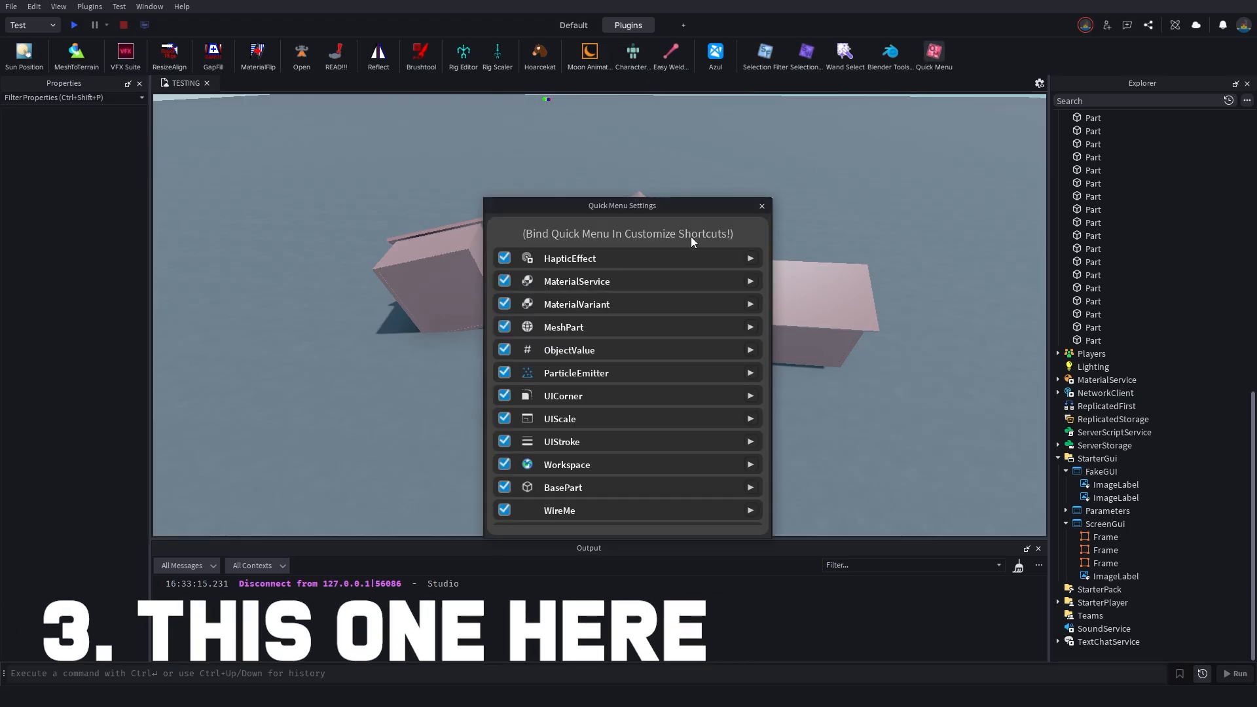
{"action": "scroll", "coordinate": [632, 288], "scroll_direction": "down", "scroll_amount": 5}
{"action": "scroll", "coordinate": [630, 311], "scroll_direction": "up", "scroll_amount": 5}
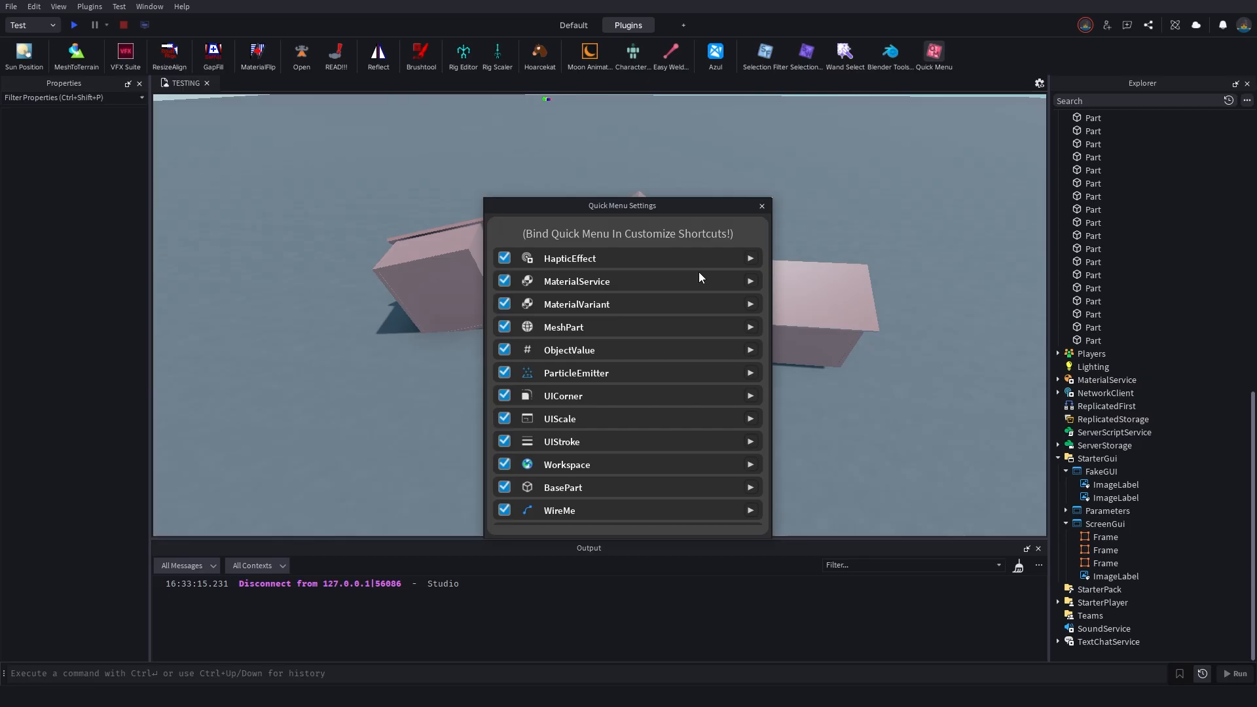
{"action": "scroll", "coordinate": [749, 260], "scroll_direction": "down", "scroll_amount": 5}
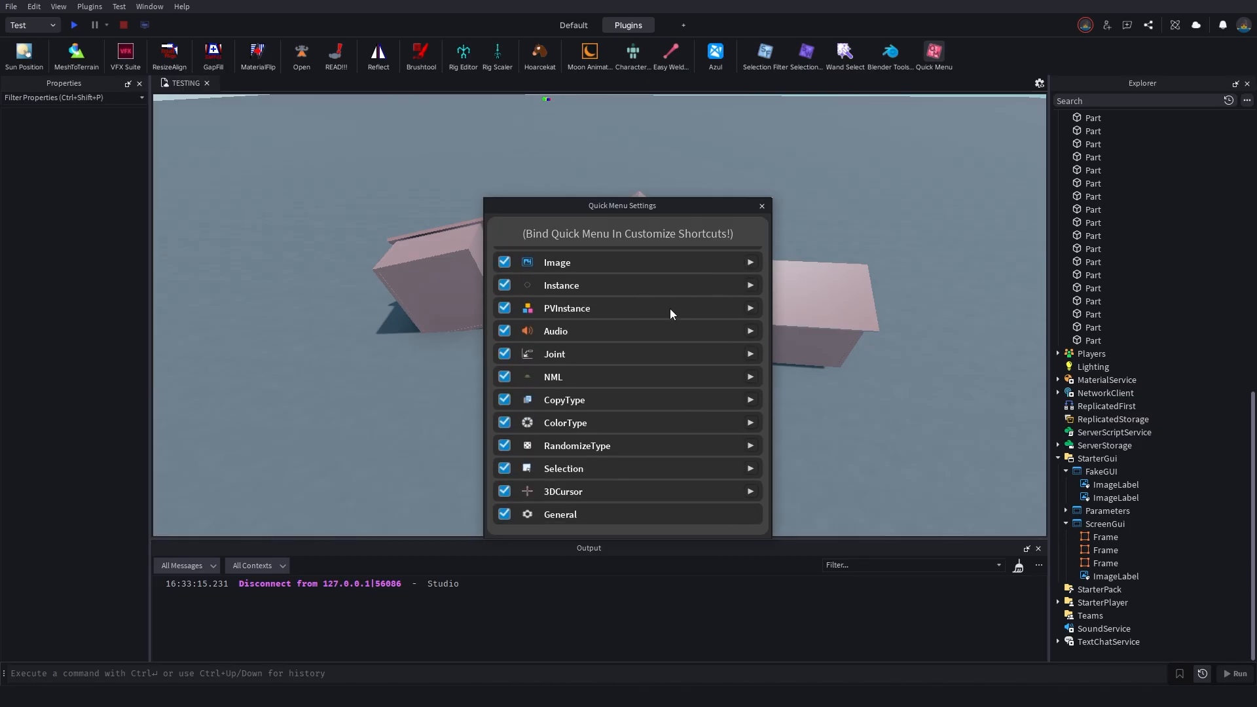
{"action": "scroll", "coordinate": [693, 294], "scroll_direction": "up", "scroll_amount": 5}
- Expand the Quick Menu categories from HapticEffect through UIStroke, review their commands, and close the settings
{"action": "left_click", "coordinate": [750, 258]}
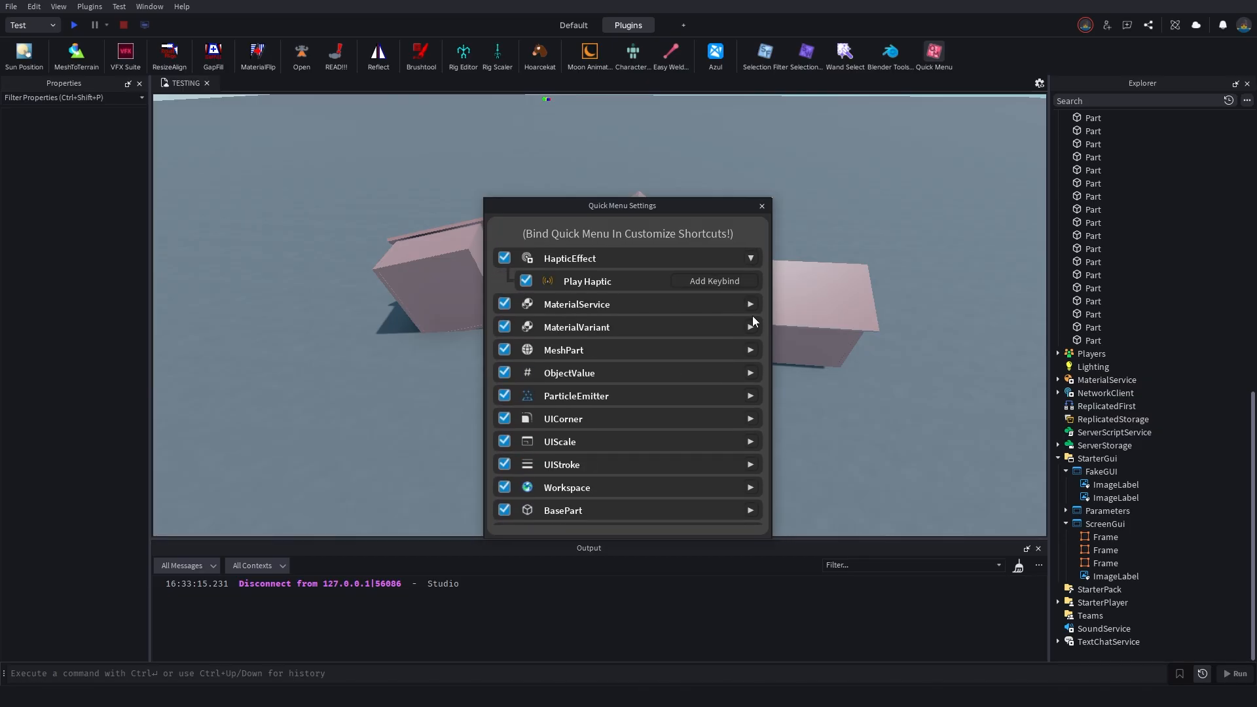
{"action": "left_click", "coordinate": [751, 305]}
{"action": "left_click", "coordinate": [751, 349]}
{"action": "left_click", "coordinate": [749, 418]}
{"action": "scroll", "coordinate": [736, 396], "scroll_direction": "down", "scroll_amount": 3}
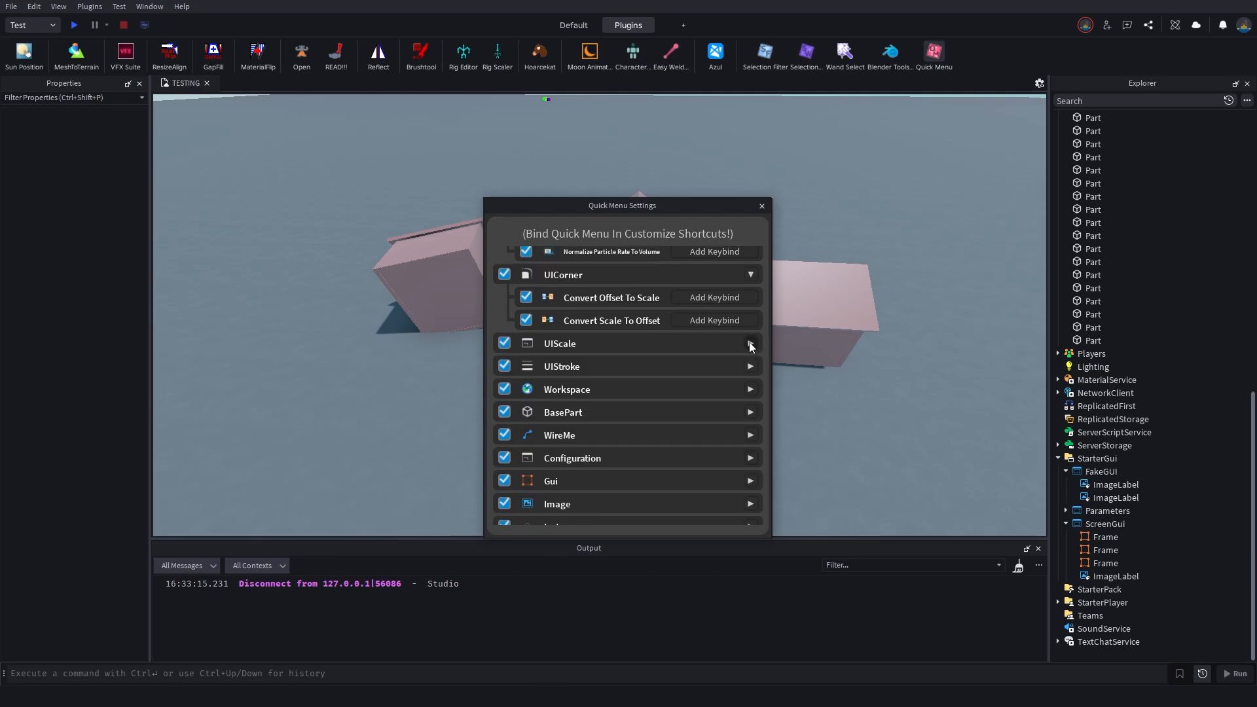
{"action": "left_click", "coordinate": [751, 343]}
{"action": "left_click", "coordinate": [750, 388]}
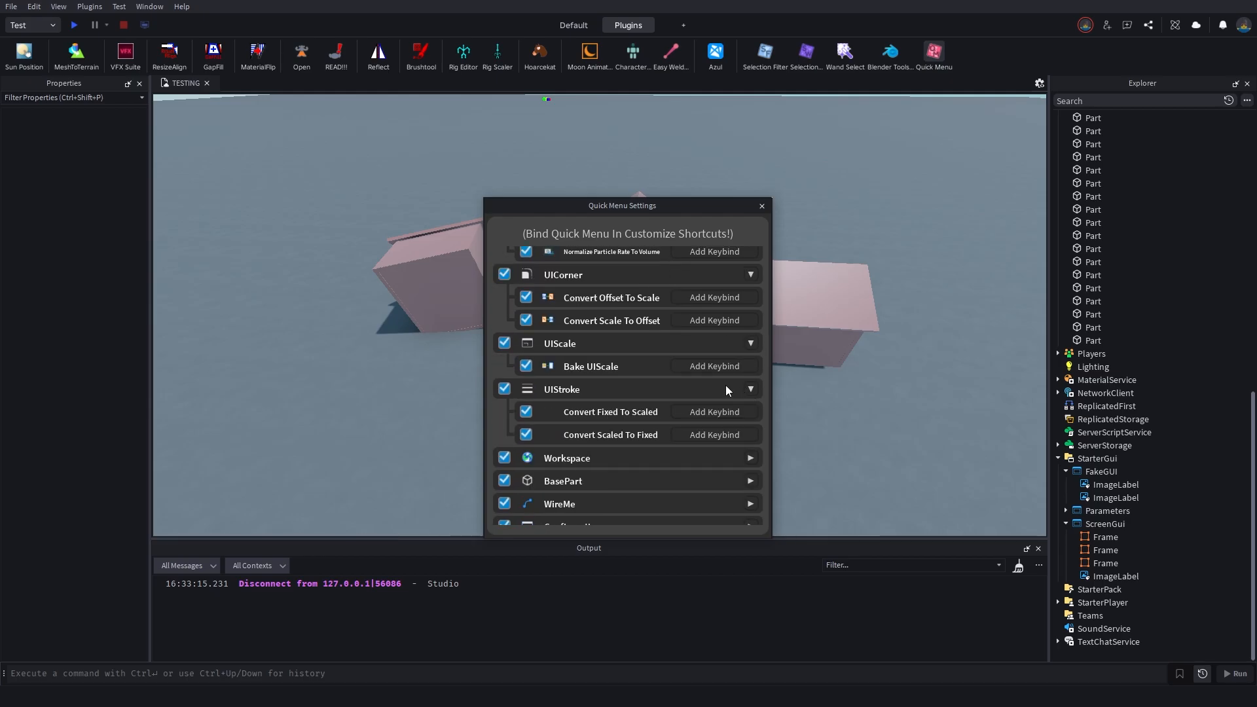
{"action": "scroll", "coordinate": [687, 356], "scroll_direction": "down", "scroll_amount": 4}
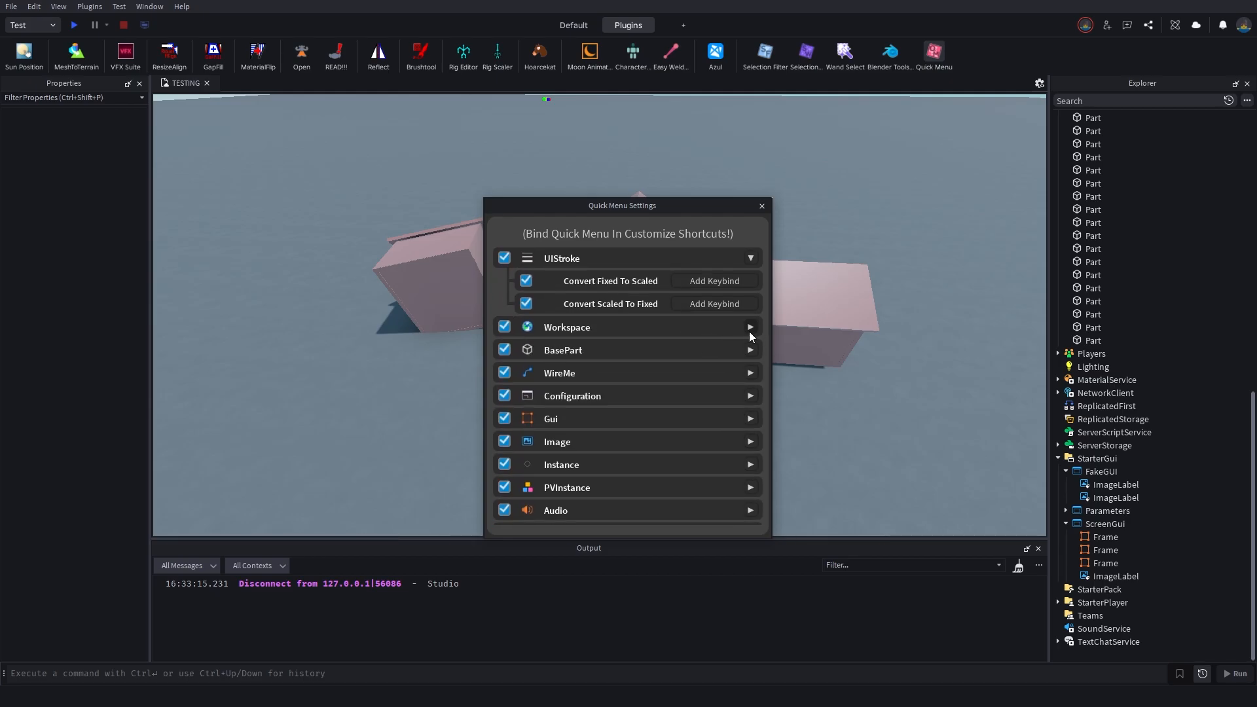
{"action": "scroll", "coordinate": [749, 331], "scroll_direction": "up", "scroll_amount": 6}
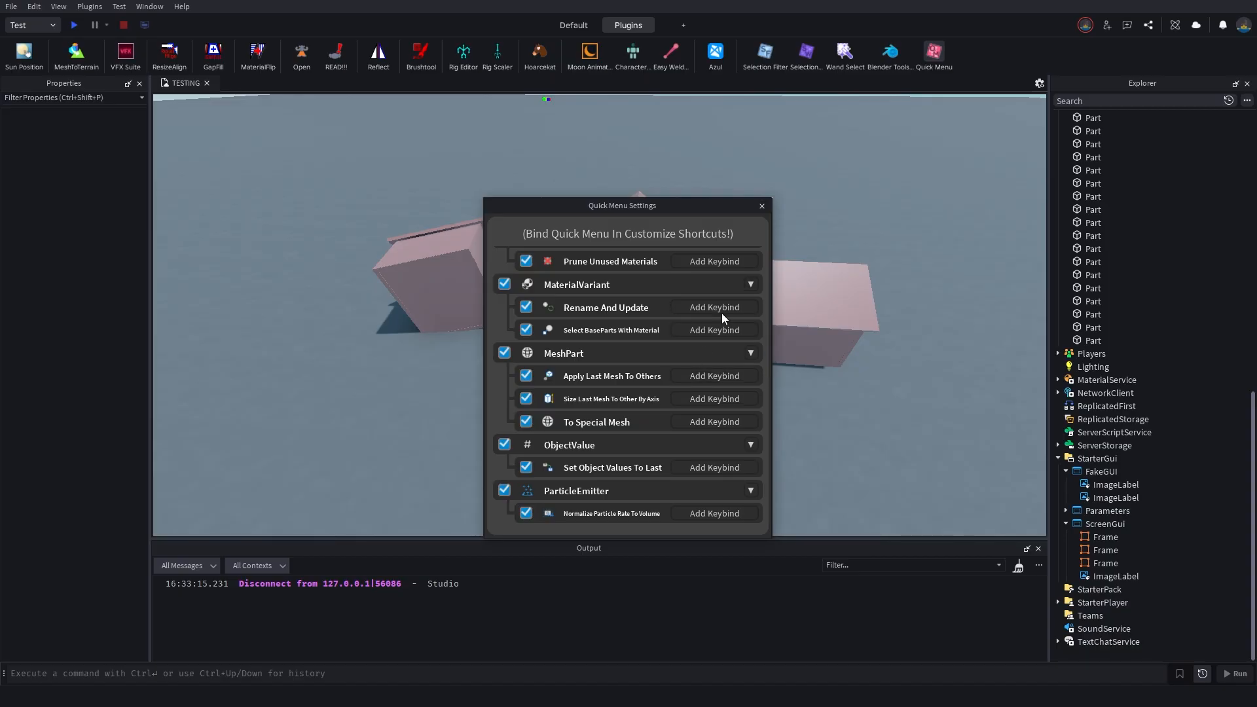
{"action": "left_click", "coordinate": [761, 207]}
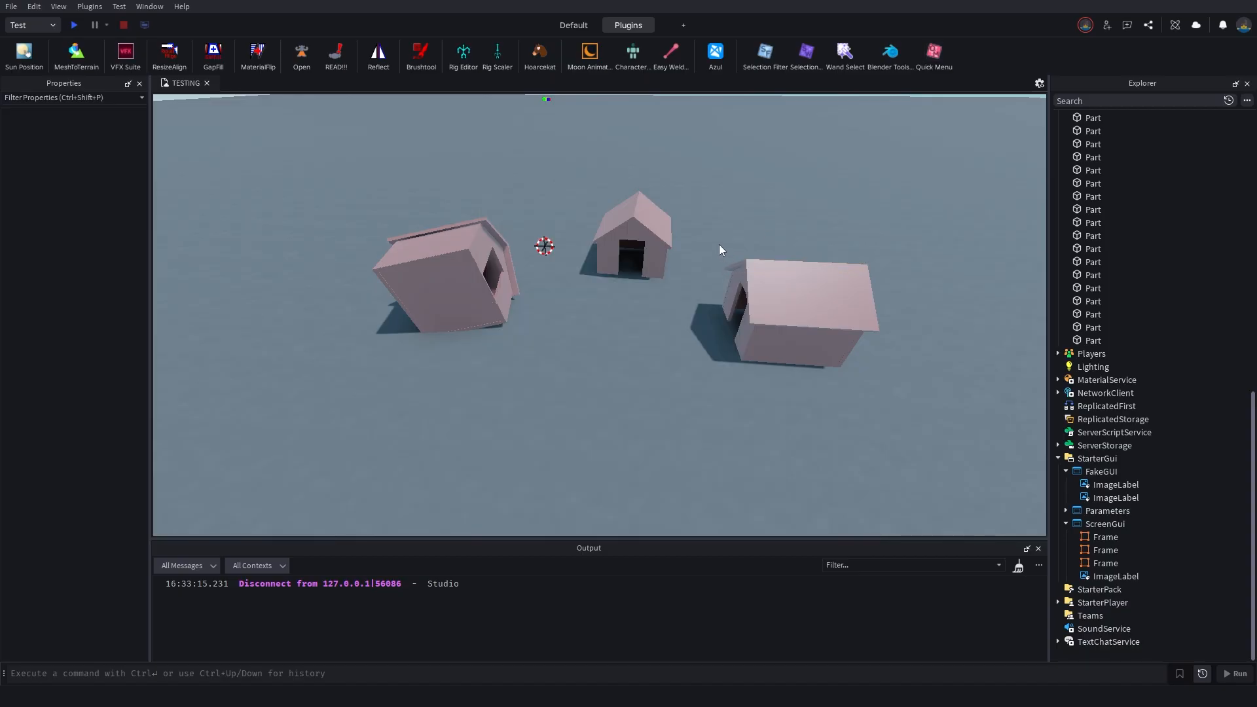
- Select the rightmost house and randomize its part colors with R minimum -54, G maximum 85 and B maximum 43
{"action": "left_click_drag", "start_coordinate": [718, 245], "coordinate": [898, 374]}
{"action": "key", "text": "q"}
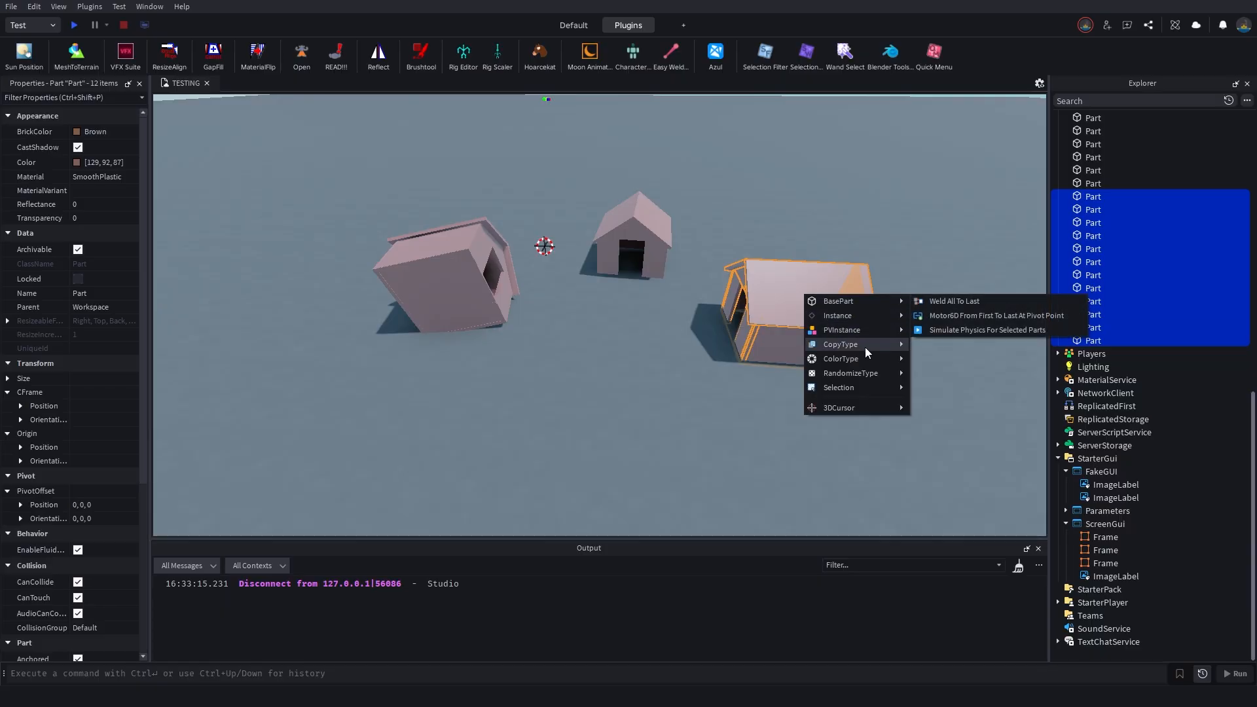
{"action": "mouse_move", "coordinate": [865, 348]}
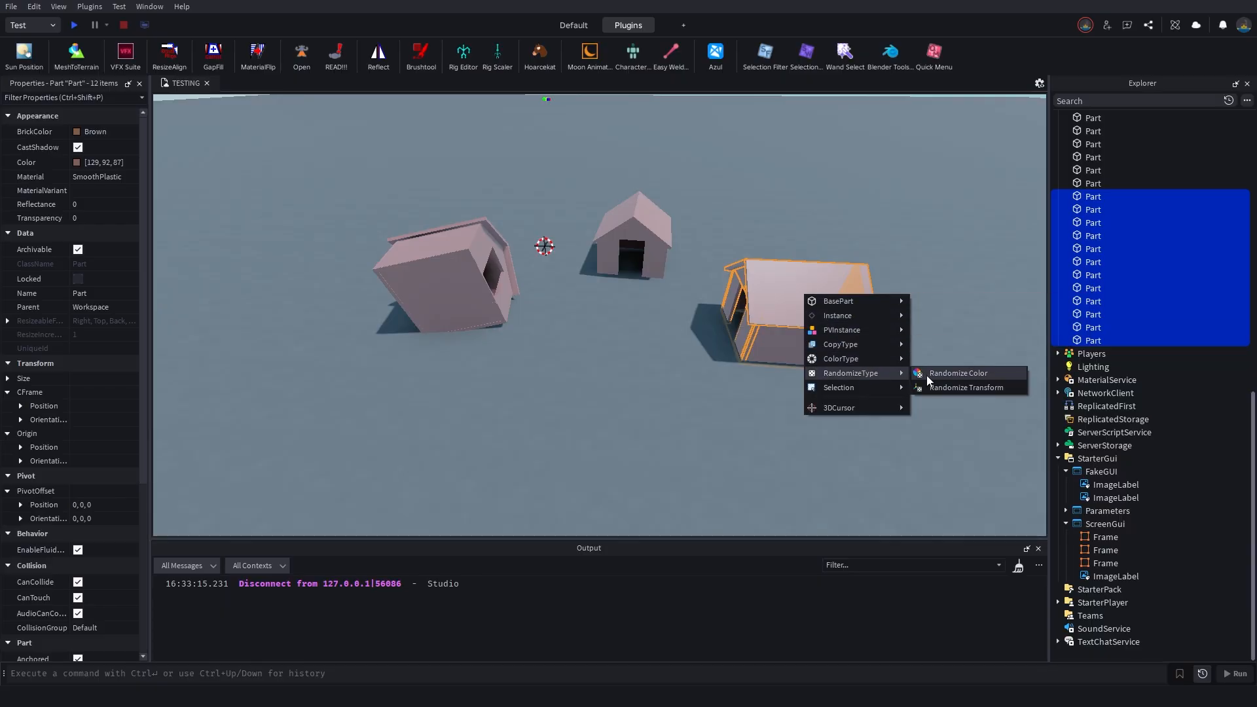
{"action": "left_click", "coordinate": [944, 374]}
{"action": "scroll", "coordinate": [131, 521], "scroll_direction": "down", "scroll_amount": 3}
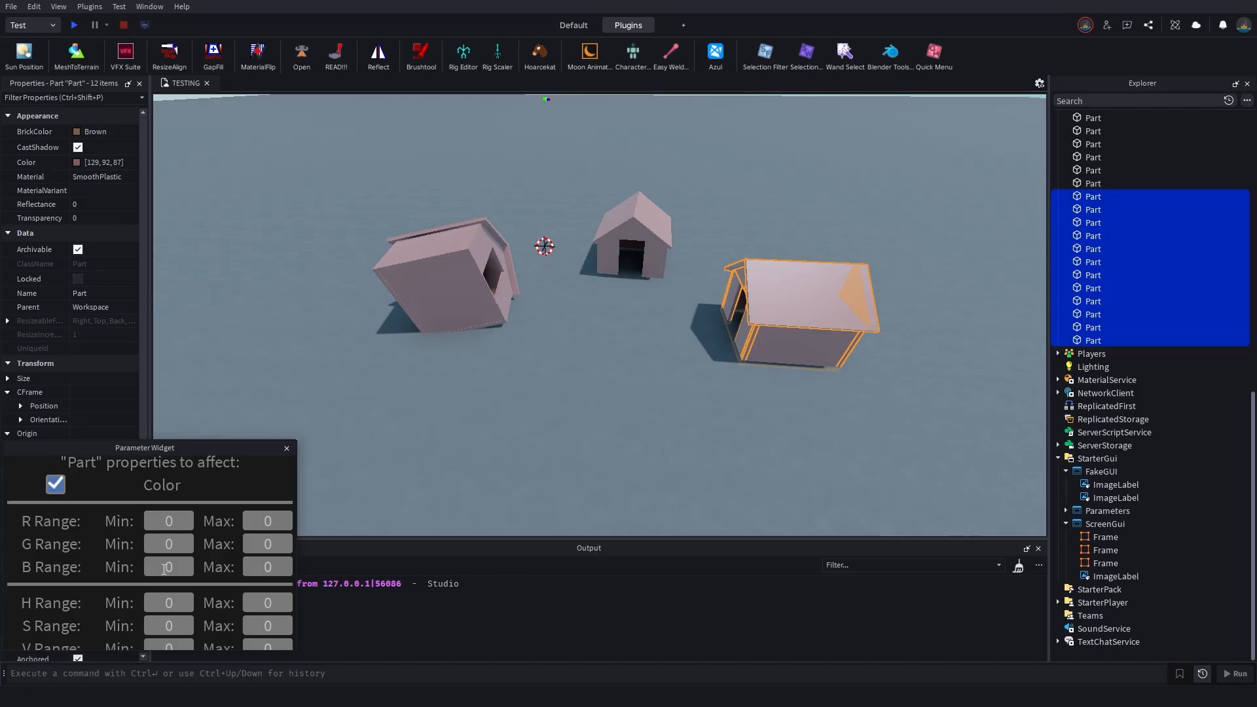
{"action": "left_click_drag", "start_coordinate": [124, 482], "coordinate": [89, 483]}
{"action": "left_click_drag", "start_coordinate": [211, 499], "coordinate": [247, 520]}
{"action": "scroll", "coordinate": [128, 497], "scroll_direction": "up", "scroll_amount": 3}
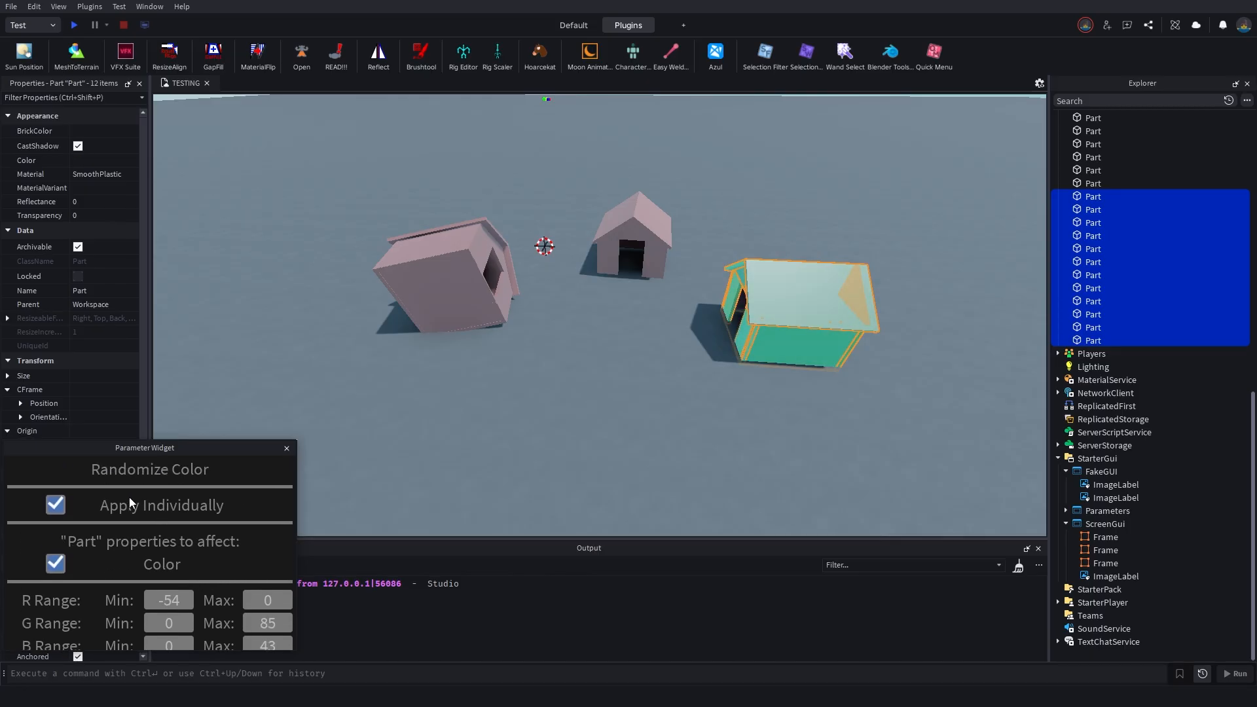
- Turn off Apply Individually and apply one random color to all parts of the rightmost house
{"action": "left_click", "coordinate": [60, 503]}
{"action": "scroll", "coordinate": [131, 556], "scroll_direction": "down", "scroll_amount": 3}
{"action": "left_click", "coordinate": [182, 635]}
- Invert the selection of the recolored house's parts
{"action": "mouse_move", "coordinate": [813, 532]}
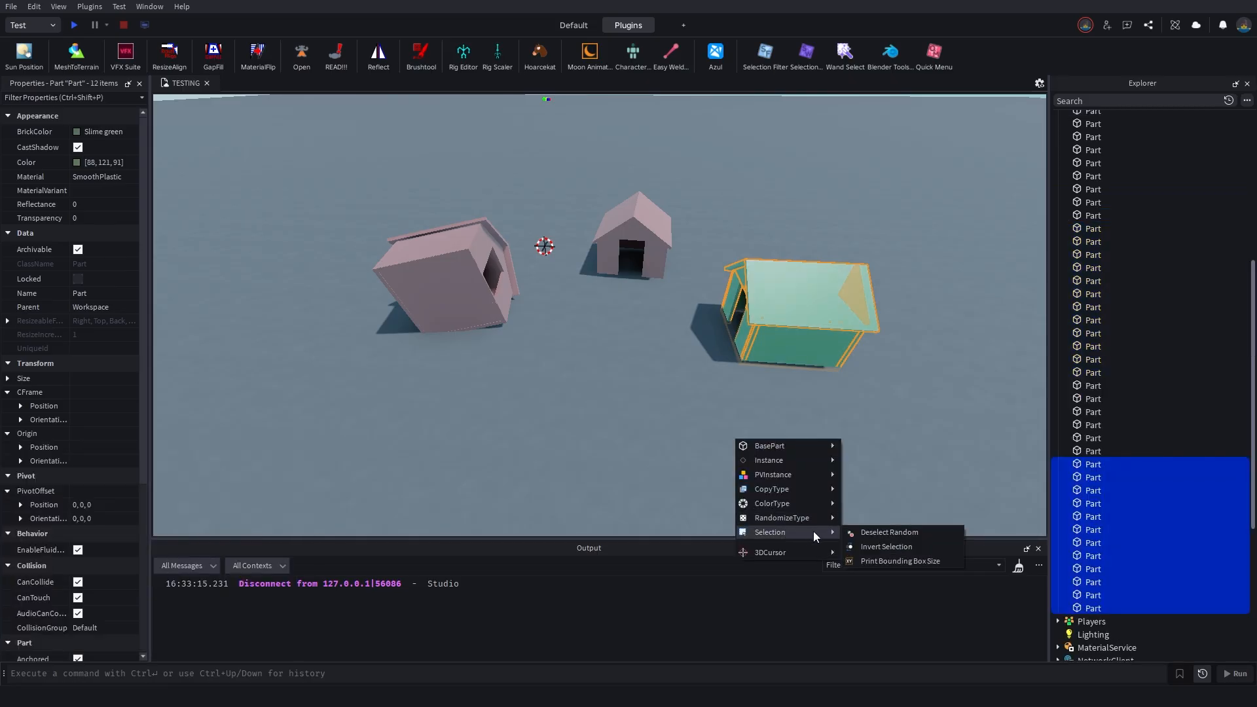
{"action": "left_click", "coordinate": [869, 547]}
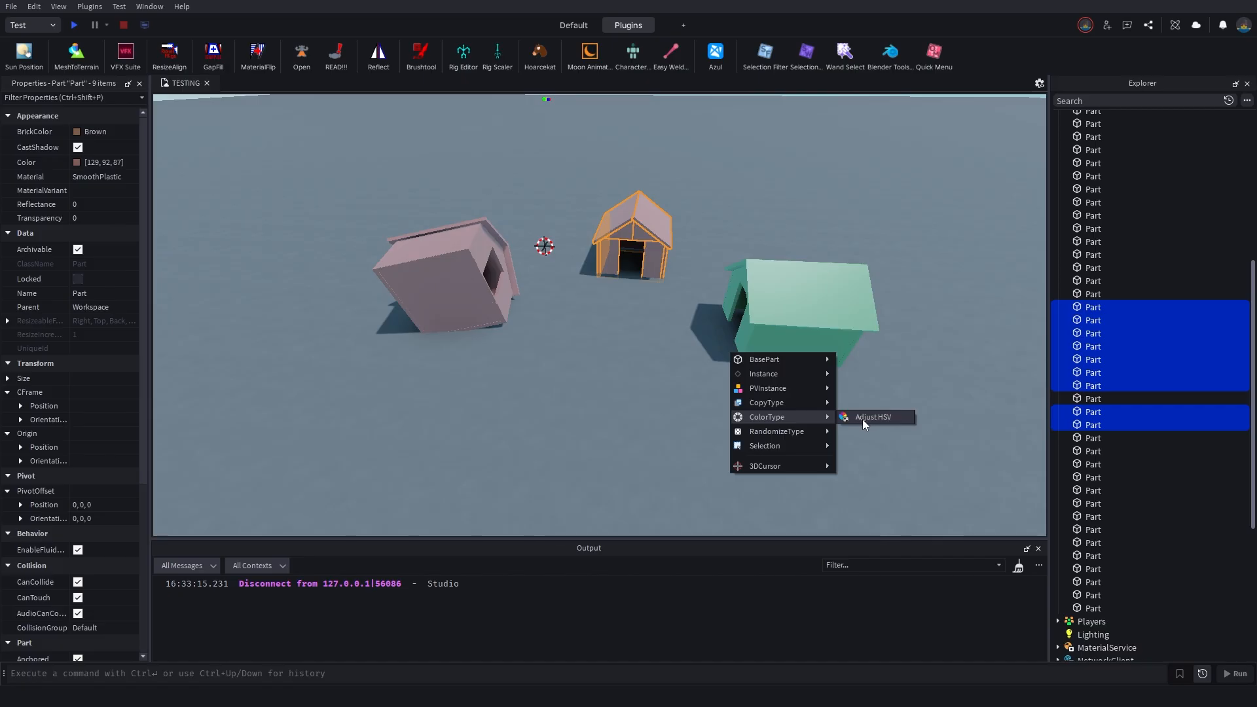
- Randomize the transform of the middle house's parts with rotation bounds X minimum -18.9, X maximum 25.2 and Y minimum -27.9
{"action": "mouse_move", "coordinate": [796, 432]}
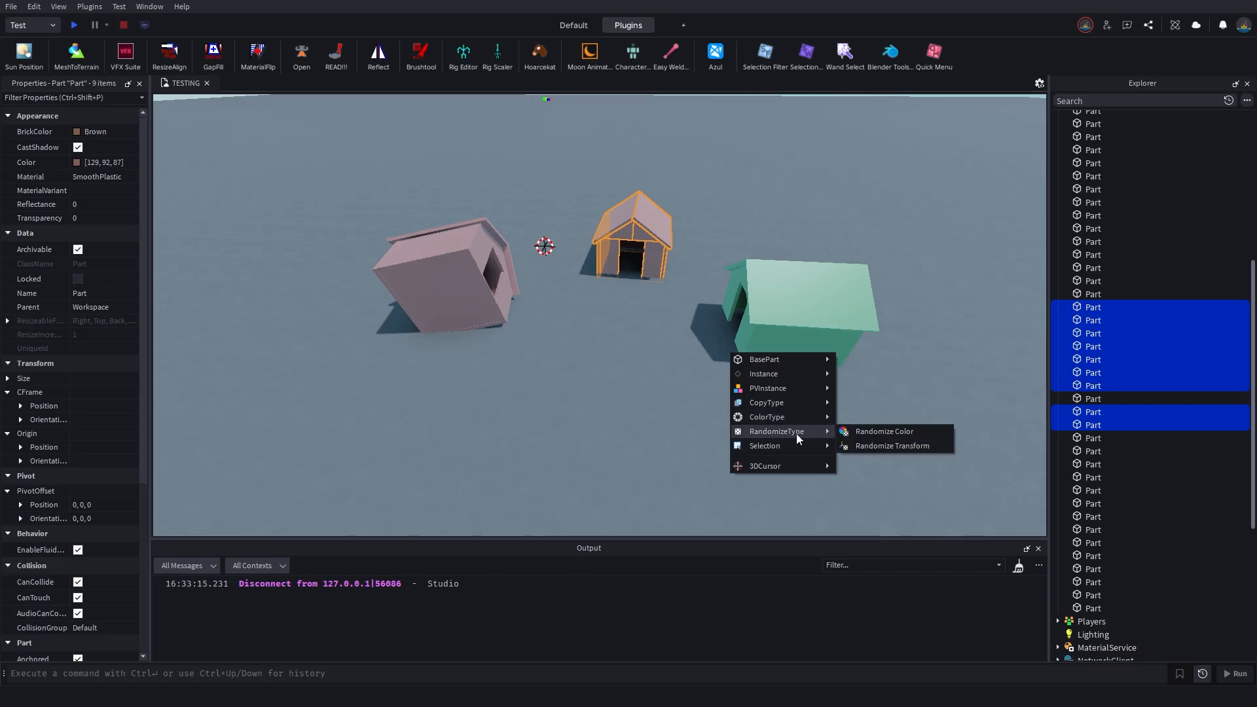
{"action": "left_click", "coordinate": [877, 445]}
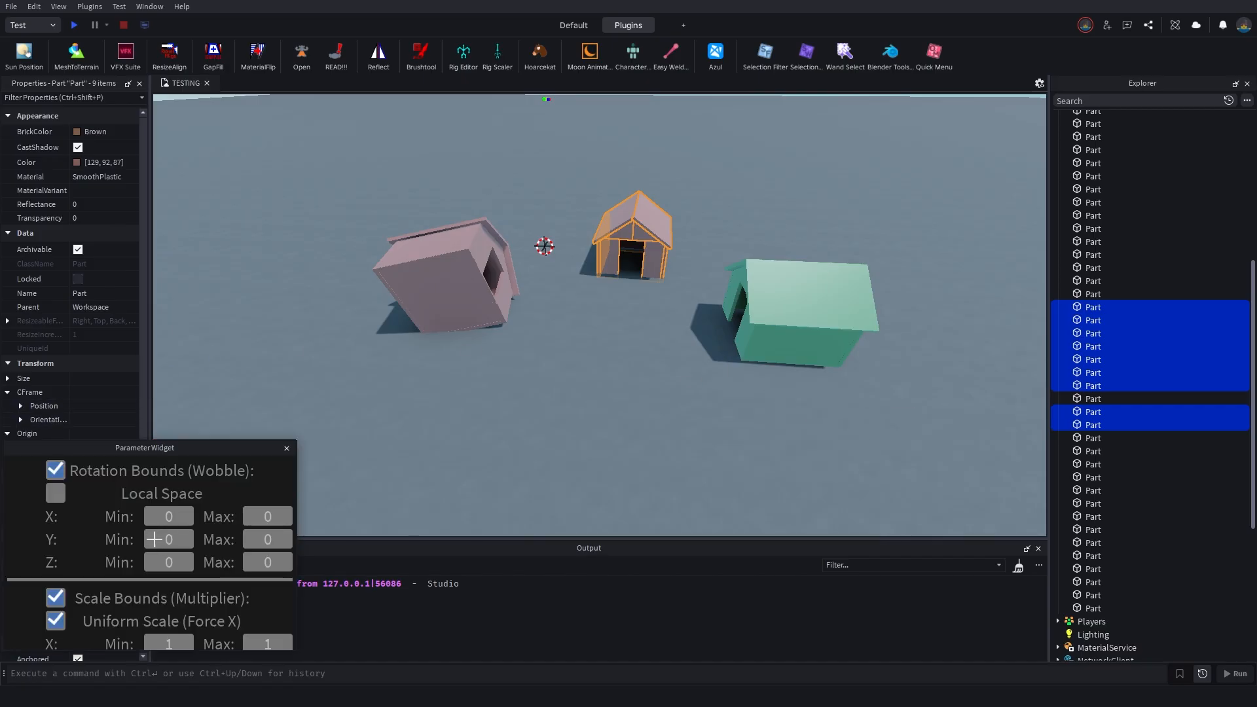
{"action": "scroll", "coordinate": [128, 483], "scroll_direction": "down", "scroll_amount": 3}
{"action": "left_click_drag", "start_coordinate": [116, 560], "coordinate": [84, 586]}
{"action": "scroll", "coordinate": [218, 533], "scroll_direction": "up", "scroll_amount": 4}
{"action": "scroll", "coordinate": [206, 584], "scroll_direction": "up", "scroll_amount": 1}
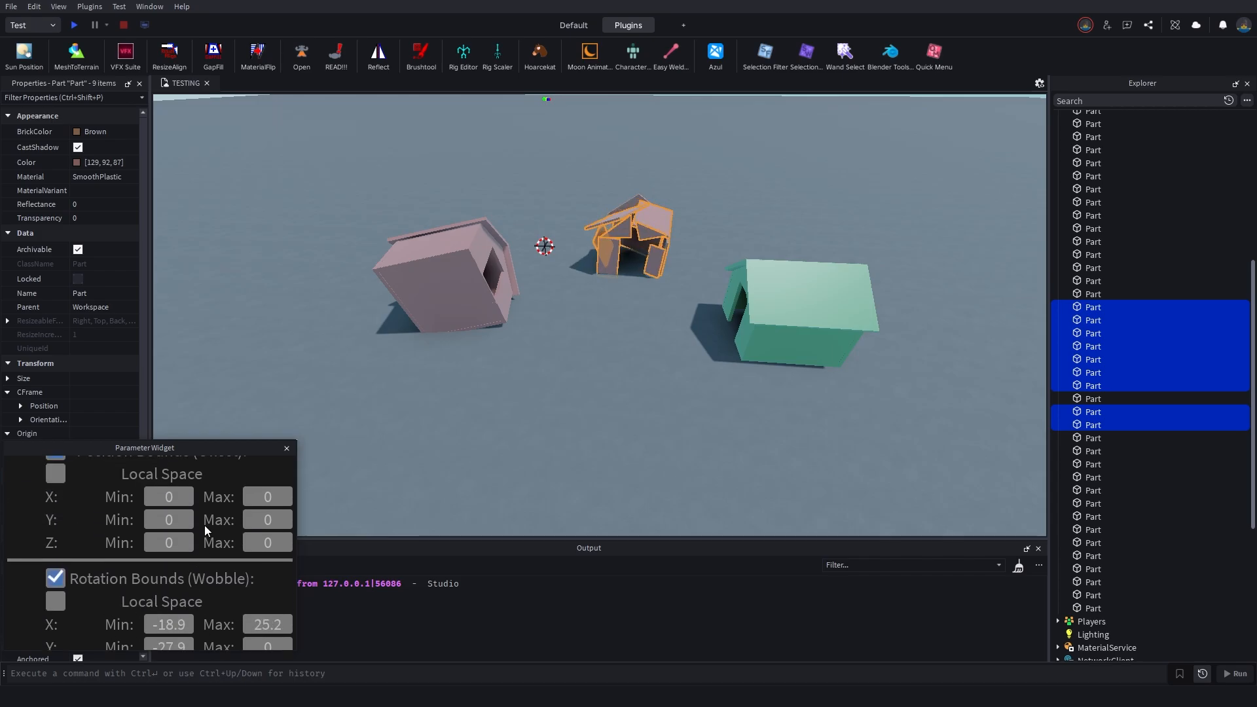
{"action": "left_click_drag", "start_coordinate": [220, 499], "coordinate": [250, 497]}
{"action": "left_click", "coordinate": [287, 449]}
- Run Simulate Physics For Selected Parts on the middle house's parts so they collapse onto the ground
{"action": "right_click", "coordinate": [512, 392]}
{"action": "mouse_move", "coordinate": [537, 400]}
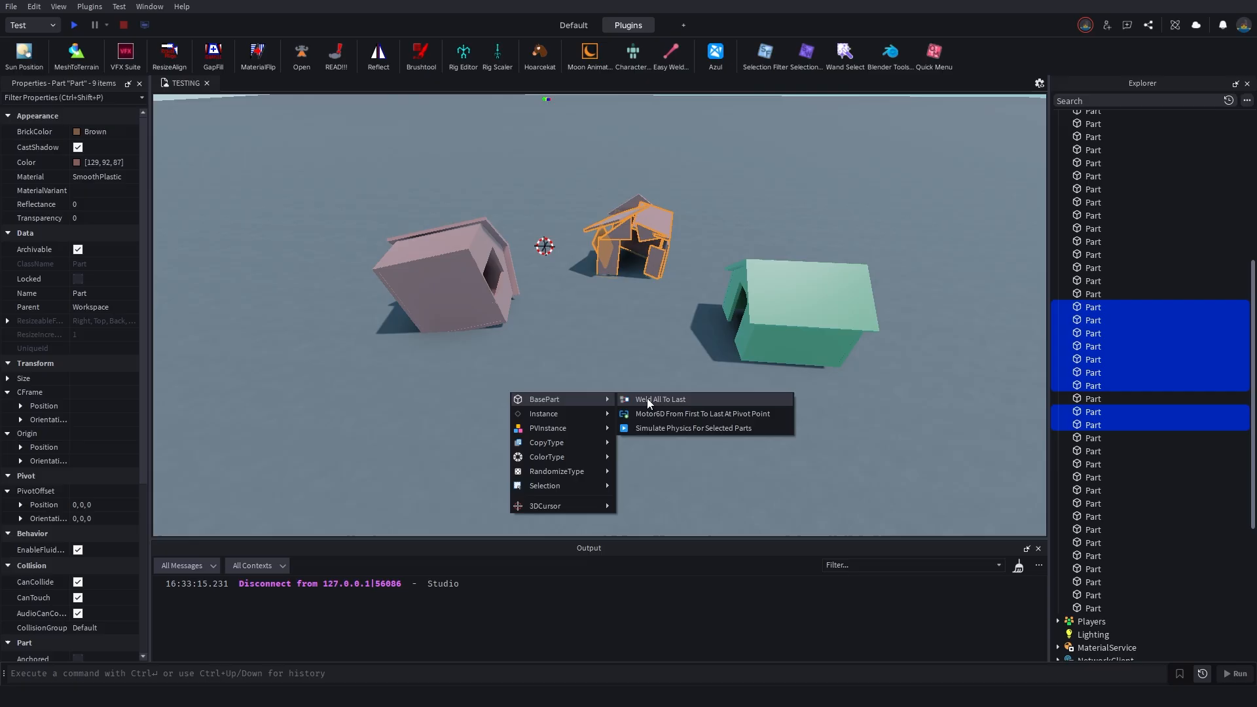
{"action": "left_click", "coordinate": [648, 427]}
{"action": "left_click", "coordinate": [80, 505]}
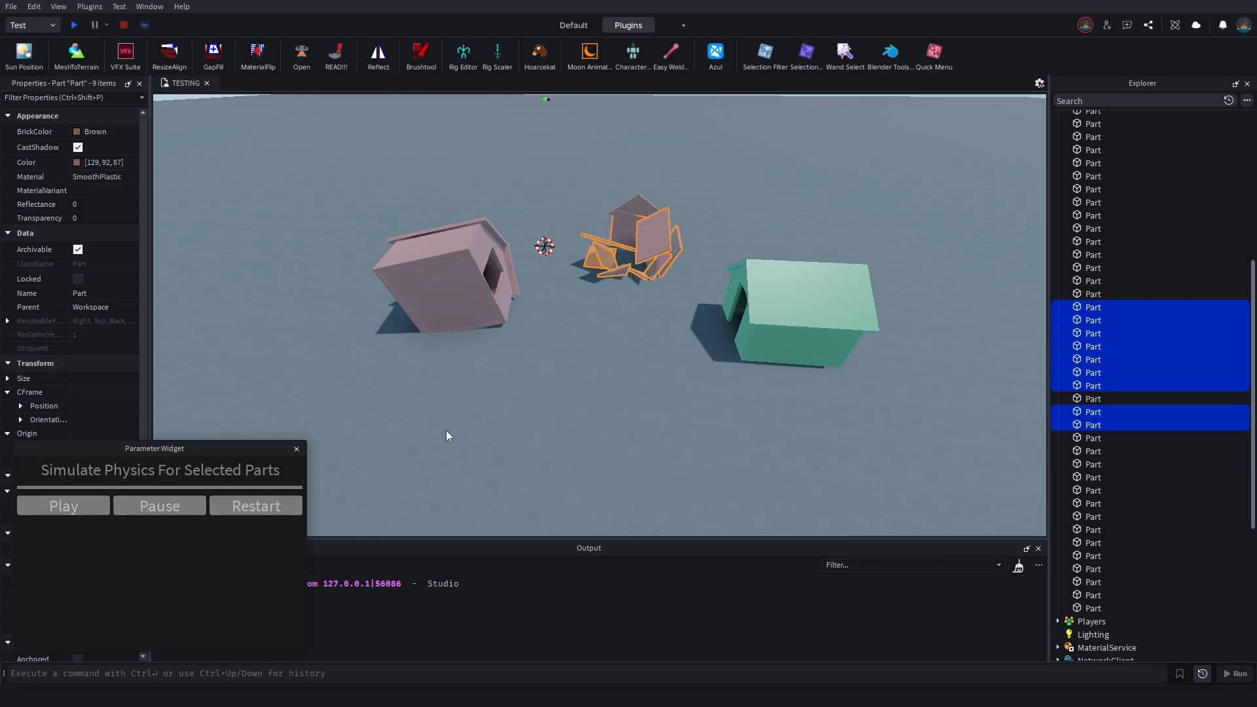
{"action": "left_click", "coordinate": [288, 451]}
- Review the Instance and Name Modifiers commands offered for the collapsed house's parts
{"action": "right_click", "coordinate": [648, 351]}
{"action": "mouse_move", "coordinate": [694, 371]}
{"action": "mouse_move", "coordinate": [801, 376]}
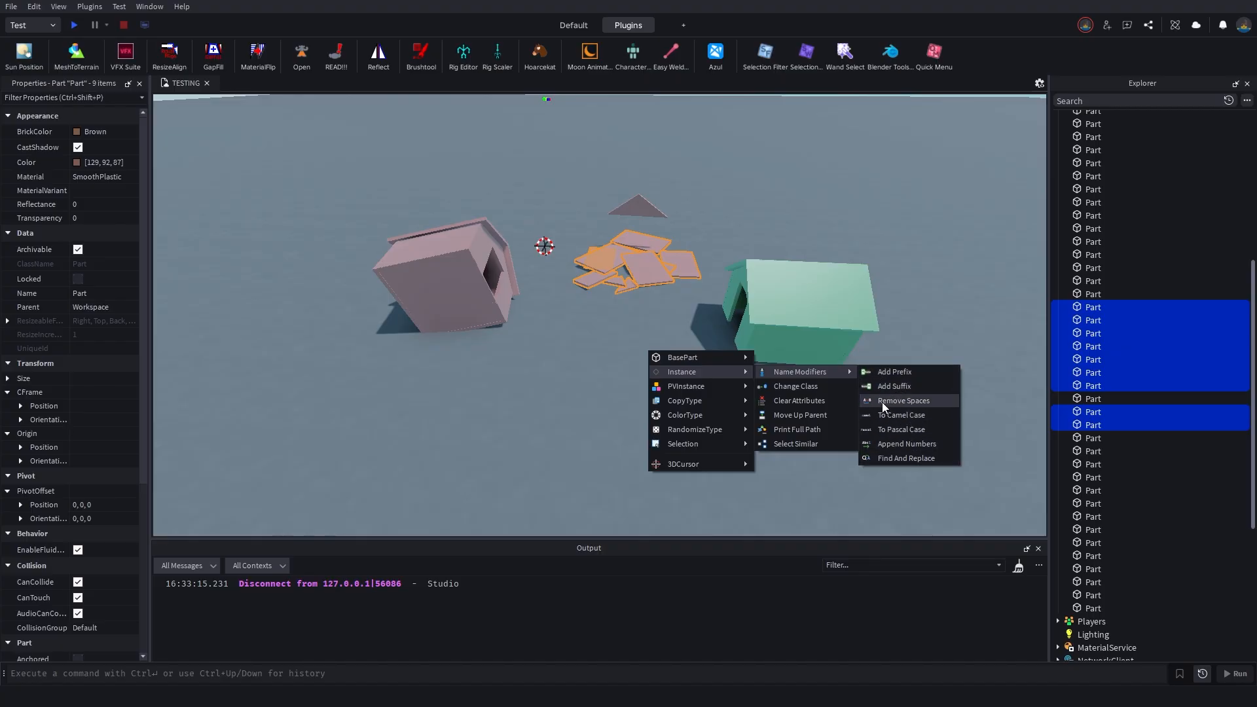
- Use Adjust Color on the hammer ImageLabel to shift its hue so the handle turns teal, and apply it
{"action": "mouse_move", "coordinate": [708, 407]}
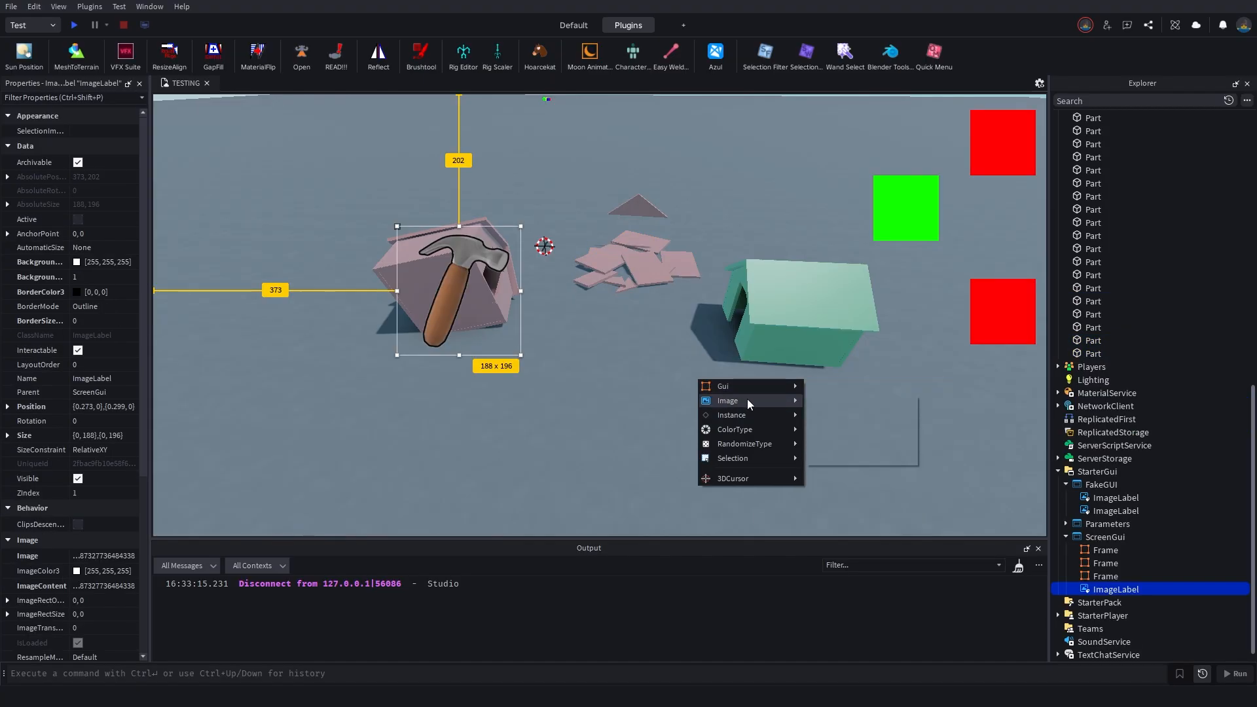
{"action": "mouse_move", "coordinate": [750, 403]}
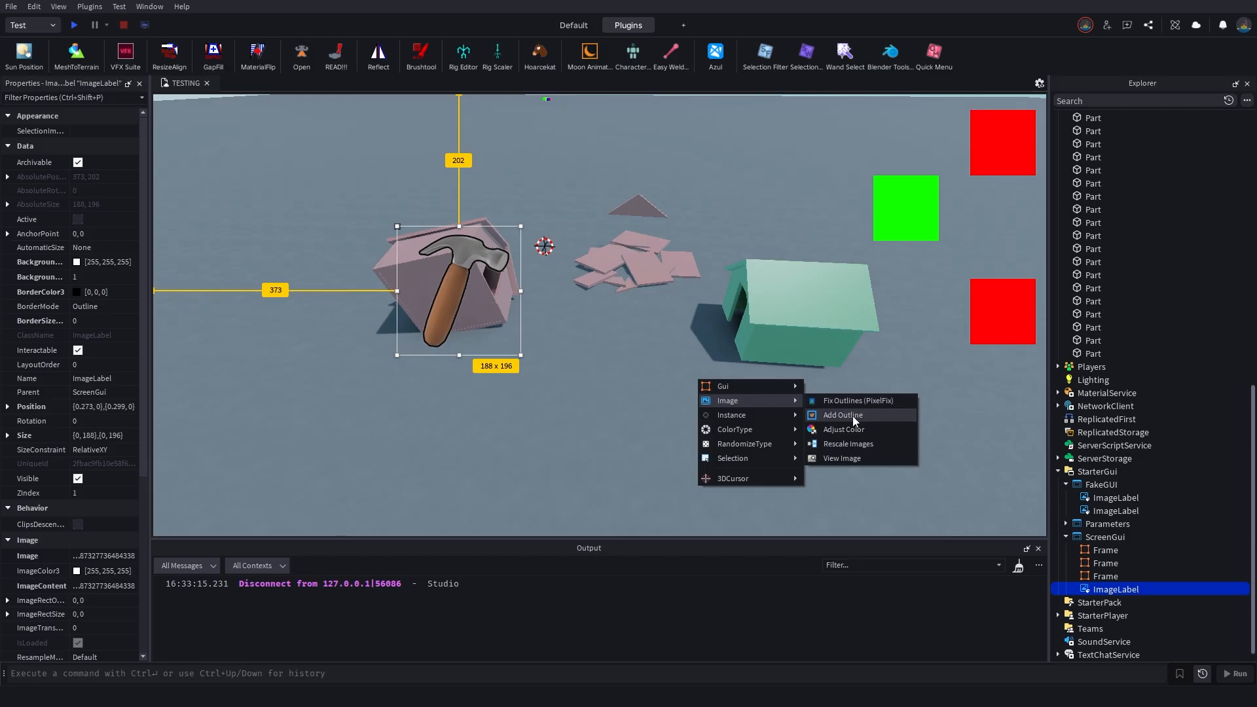
{"action": "left_click", "coordinate": [838, 429]}
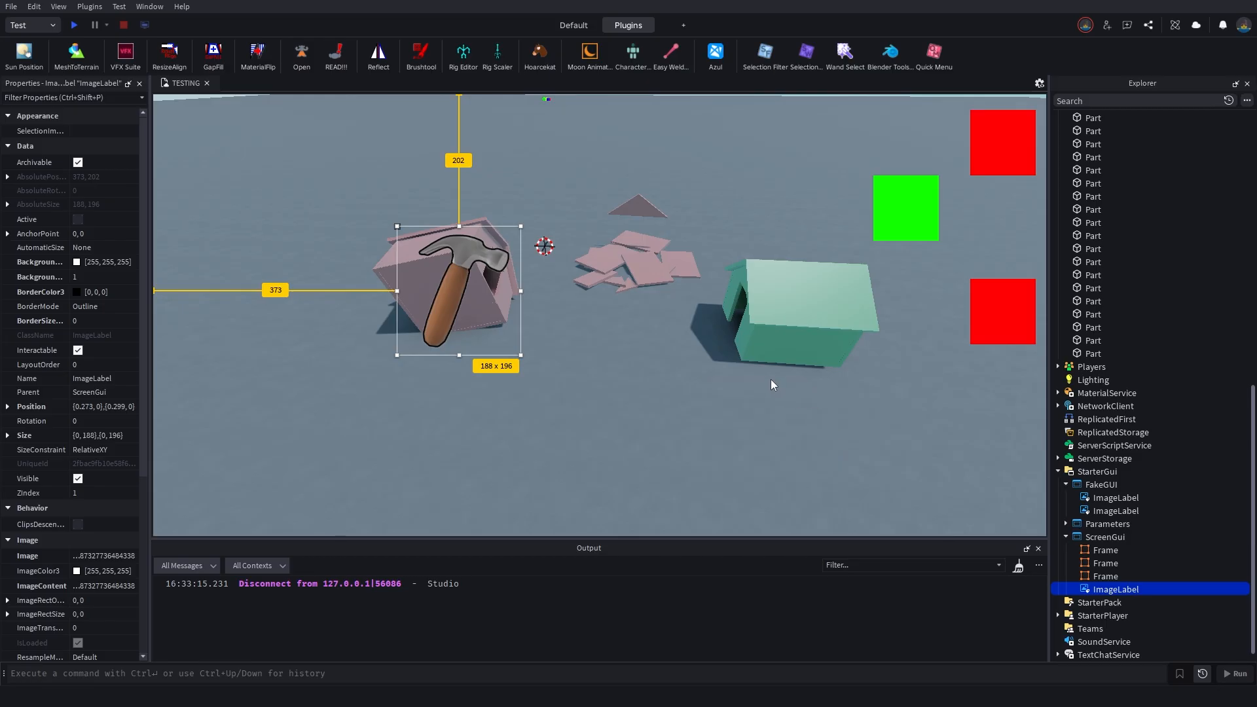
{"action": "left_click", "coordinate": [185, 507]}
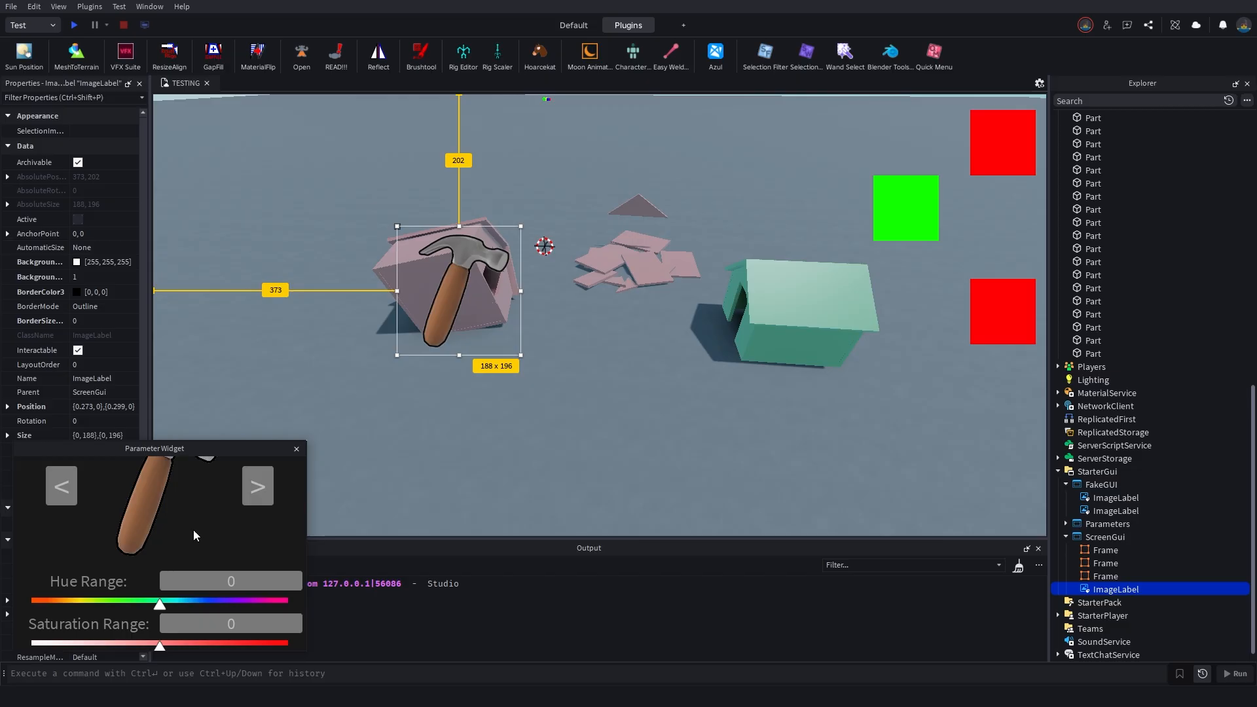
{"action": "scroll", "coordinate": [164, 544], "scroll_direction": "down", "scroll_amount": 2}
{"action": "left_click_drag", "start_coordinate": [160, 539], "coordinate": [82, 539]}
{"action": "scroll", "coordinate": [196, 532], "scroll_direction": "down", "scroll_amount": 3}
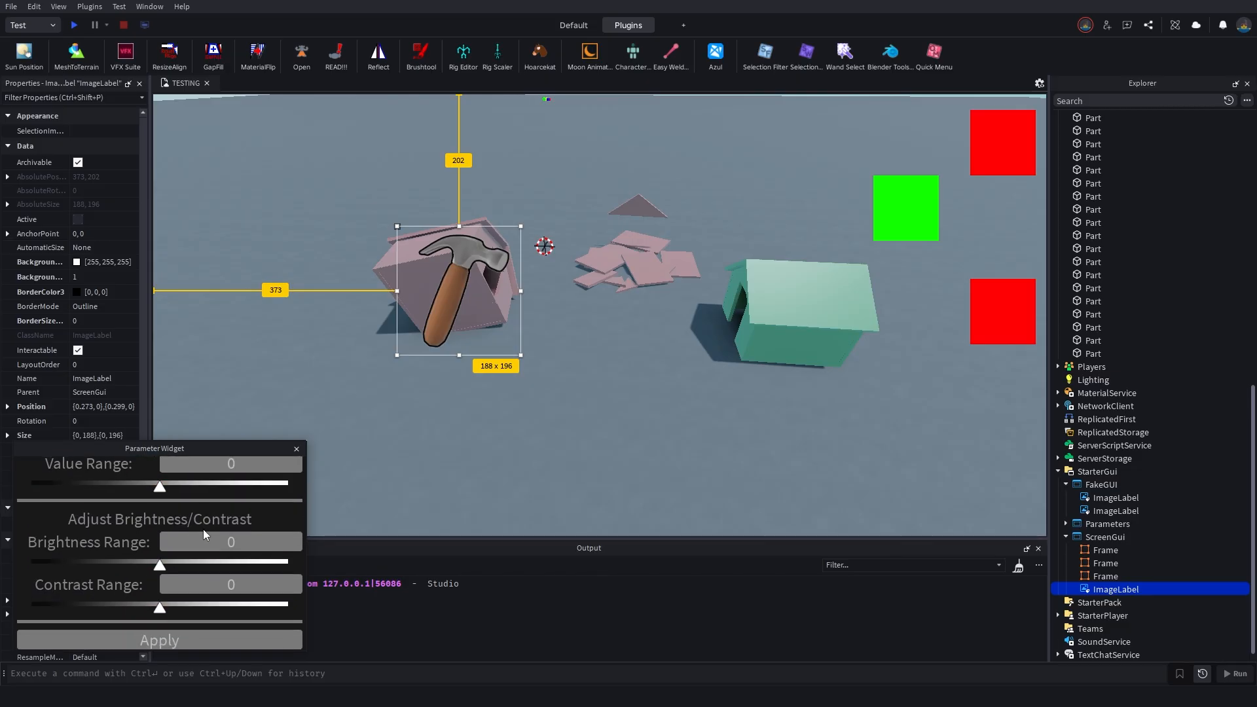
{"action": "scroll", "coordinate": [159, 513], "scroll_direction": "up", "scroll_amount": 4}
{"action": "scroll", "coordinate": [174, 535], "scroll_direction": "down", "scroll_amount": 5}
{"action": "left_click", "coordinate": [180, 631]}
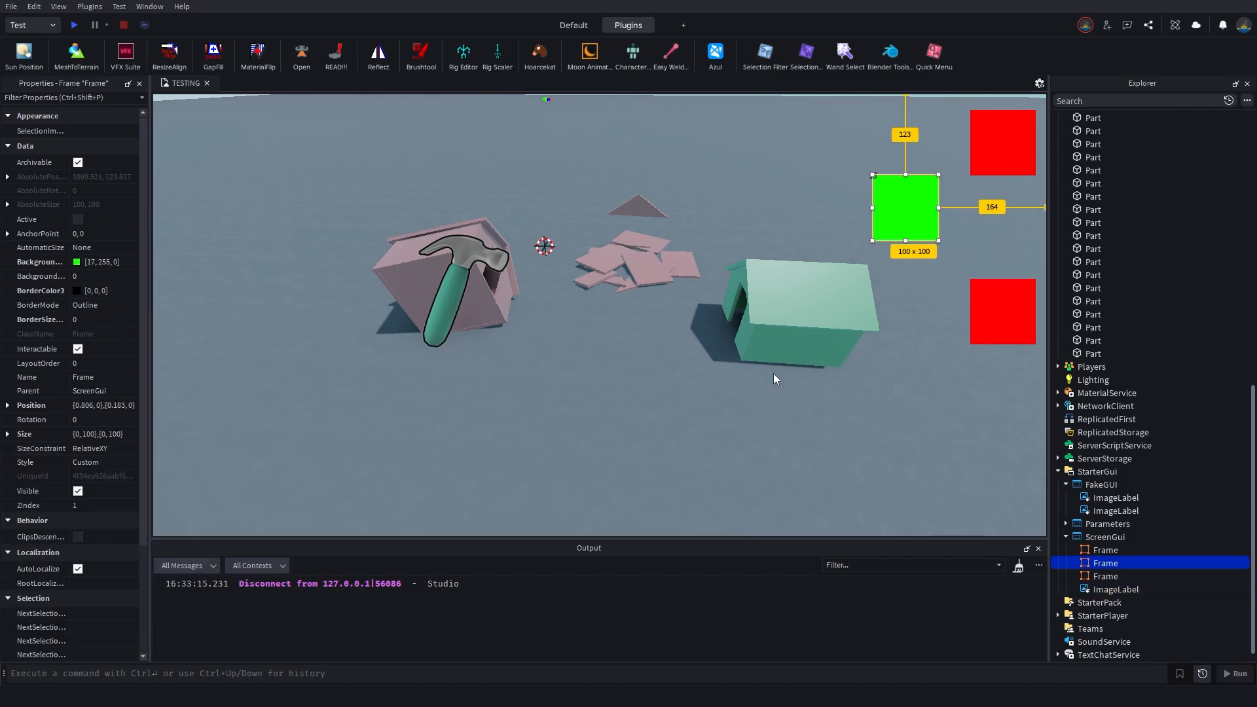
- Give the green frame a shadow with an angle of 162 degrees and a distance of 54 px
{"action": "right_click", "coordinate": [773, 374]}
{"action": "mouse_move", "coordinate": [801, 377]}
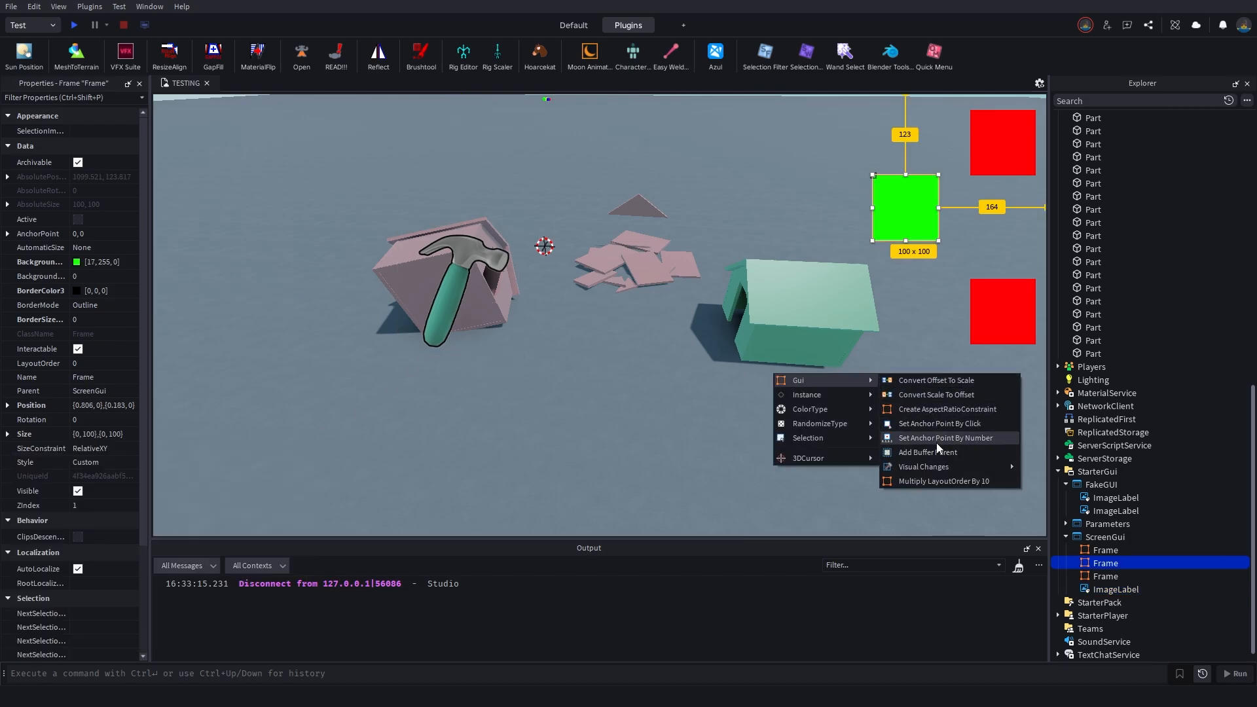
{"action": "mouse_move", "coordinate": [960, 465]}
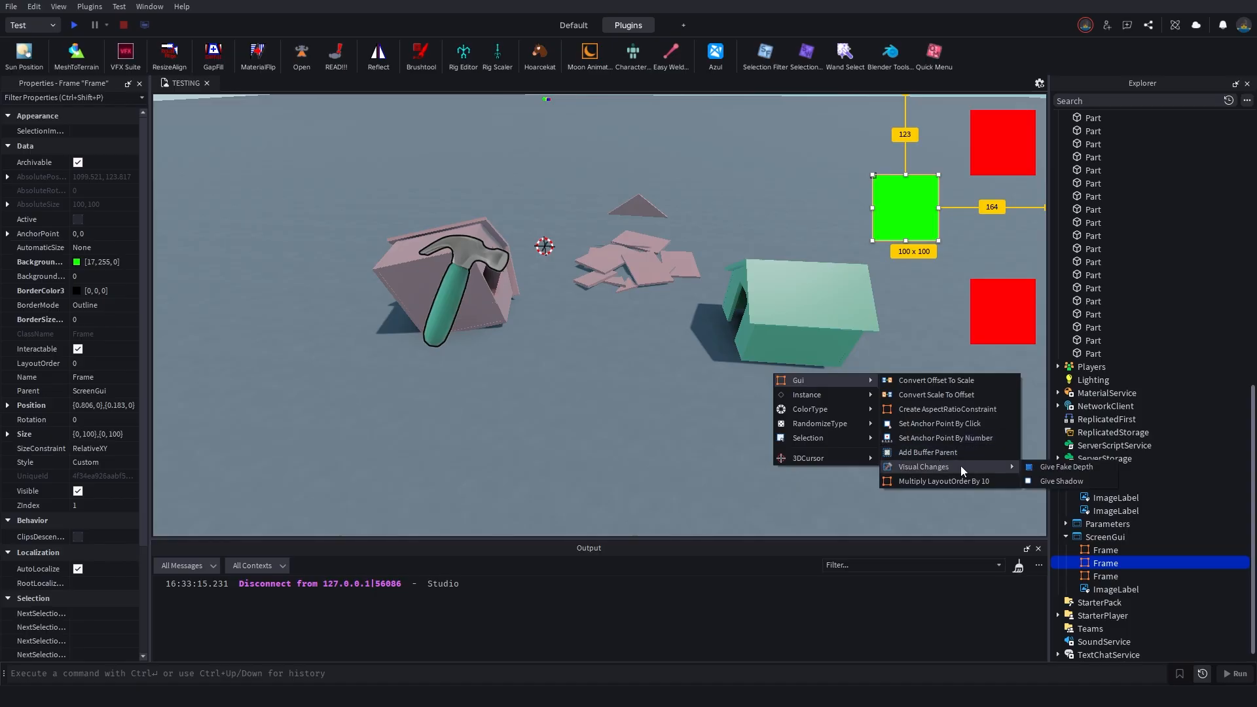
{"action": "left_click", "coordinate": [1054, 482]}
{"action": "left_click", "coordinate": [144, 540]}
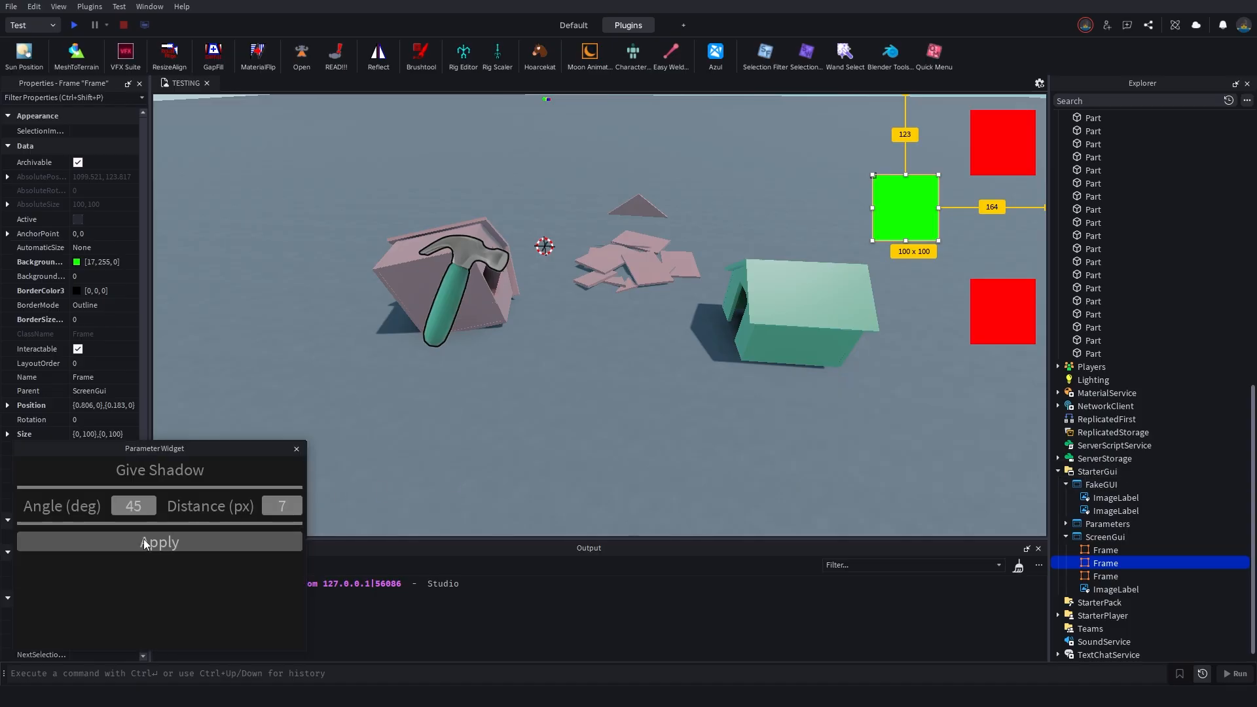
{"action": "left_click_drag", "start_coordinate": [76, 505], "coordinate": [214, 508]}
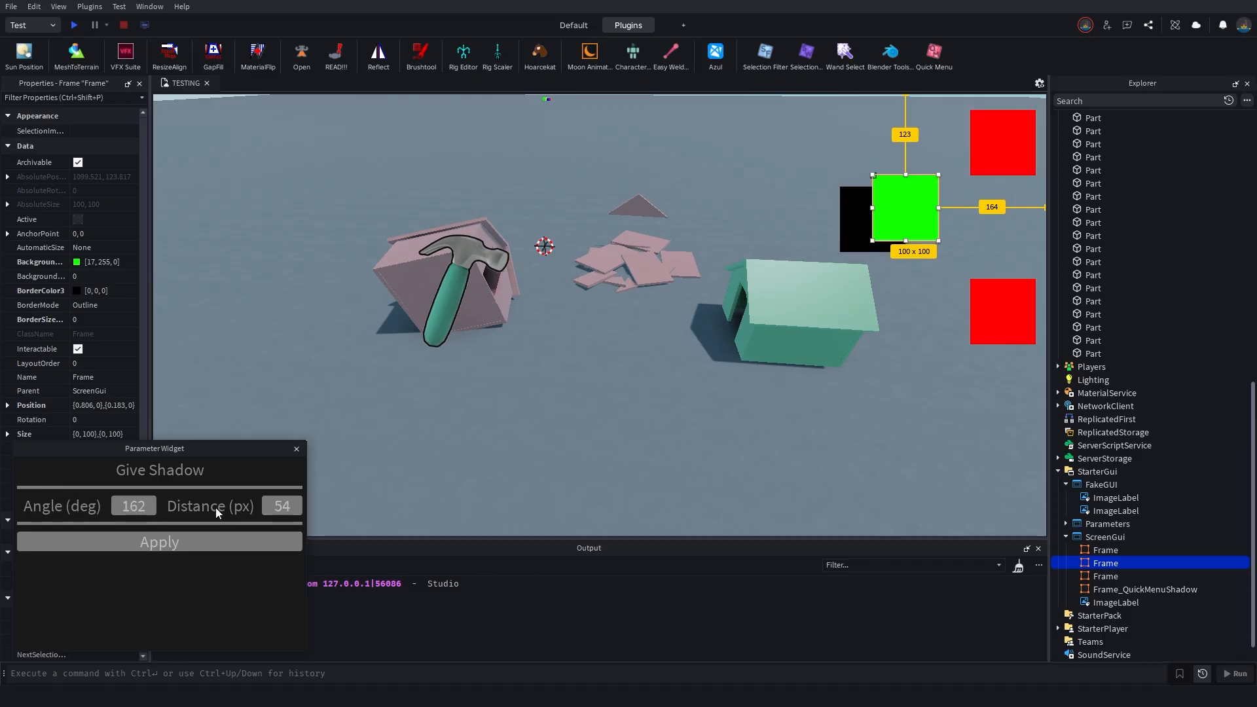
{"action": "left_click", "coordinate": [217, 547]}
{"action": "left_click", "coordinate": [296, 449]}
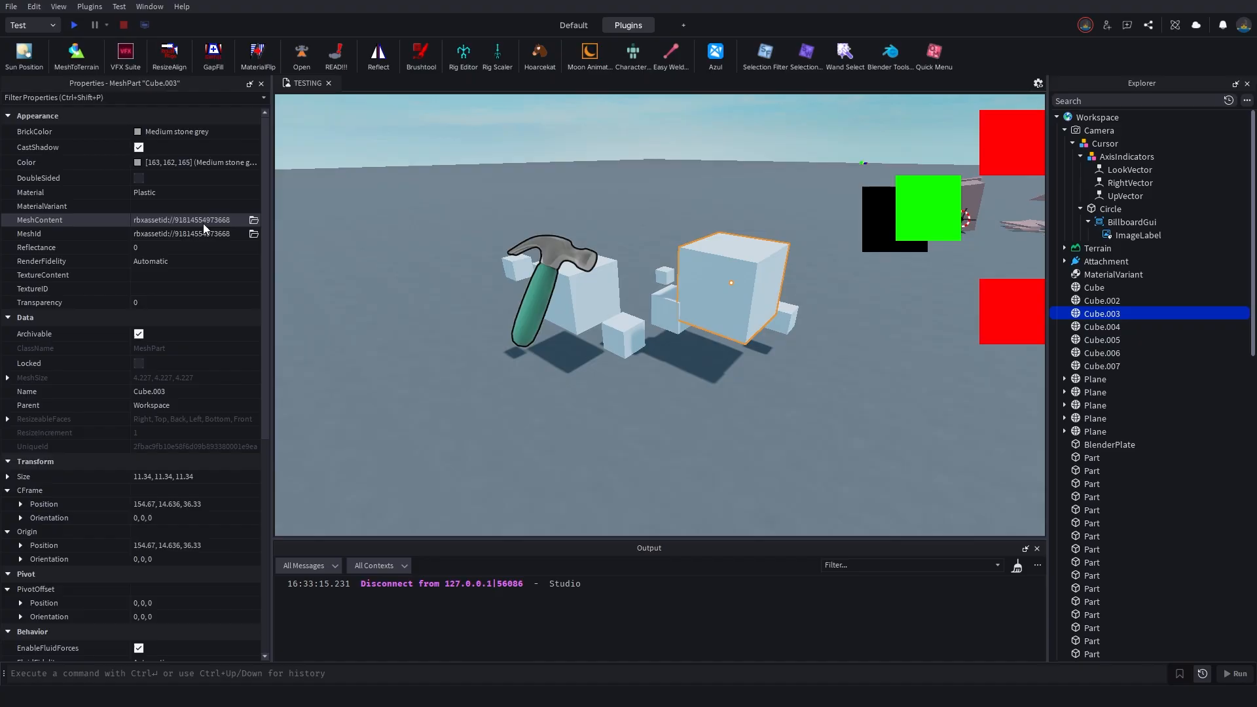
- Inspect the MeshContent and MeshId properties of the small and large cube meshes
{"action": "left_click", "coordinate": [655, 305]}
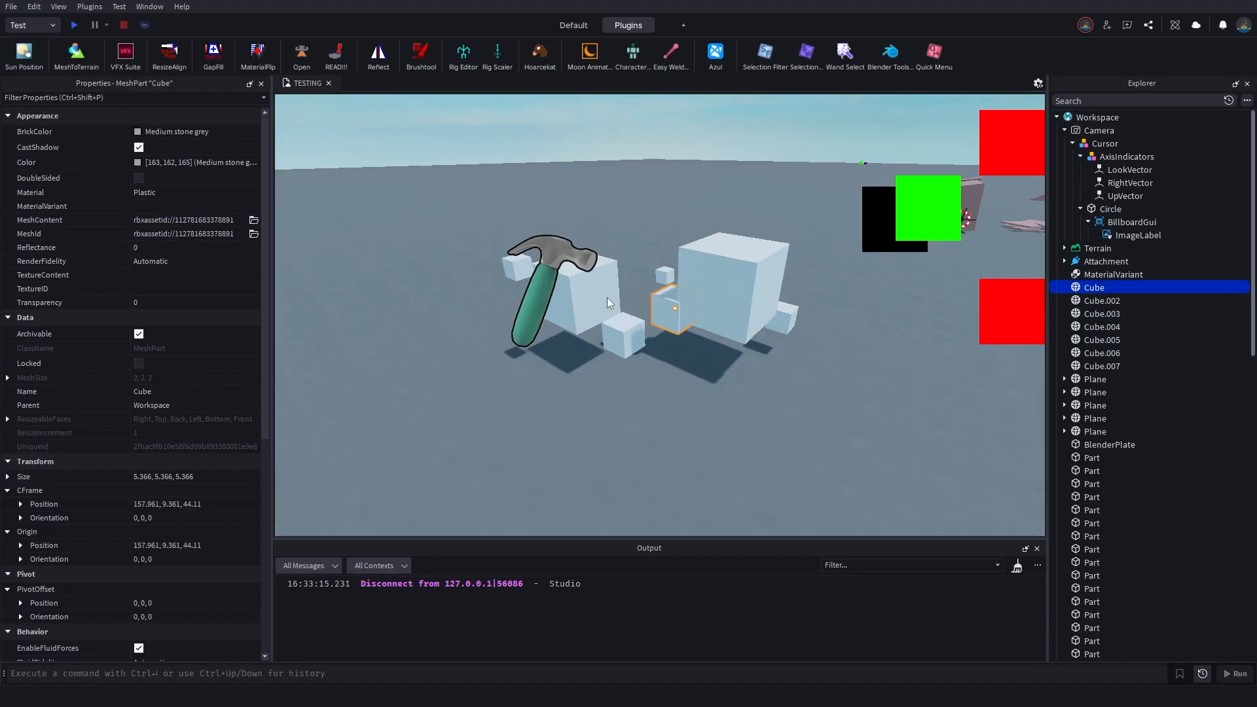
{"action": "right_click_drag", "start_coordinate": [660, 291], "coordinate": [440, 150]}
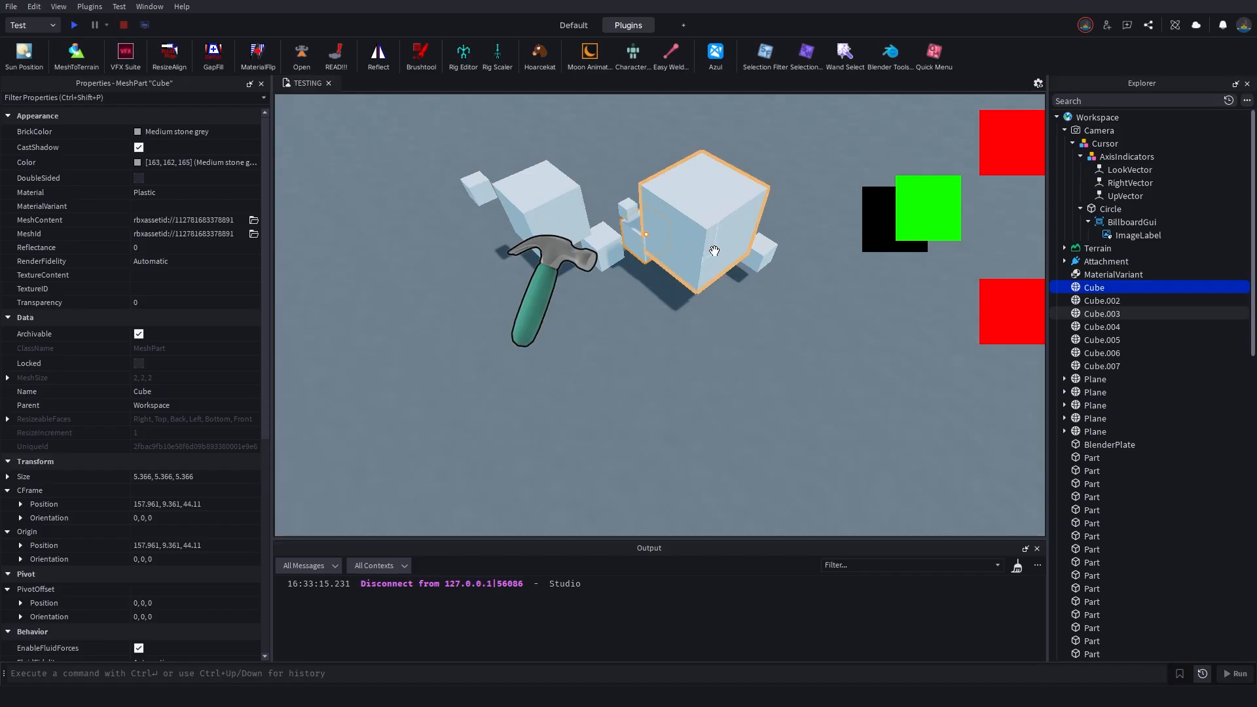
{"action": "right_click_drag", "start_coordinate": [621, 230], "coordinate": [544, 195]}
{"action": "left_click_drag", "start_coordinate": [545, 195], "coordinate": [830, 312]}
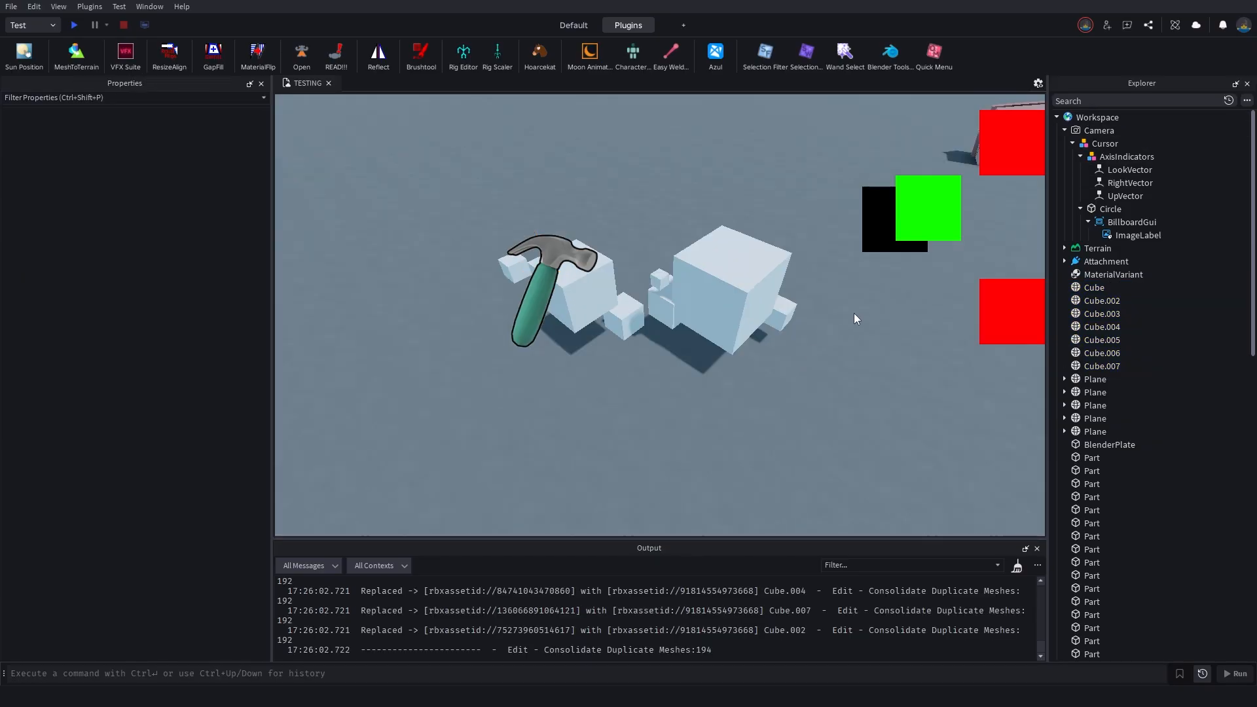
- Select the Workspace and run Consolidate Duplicate Meshes on it
{"action": "left_click", "coordinate": [1093, 119]}
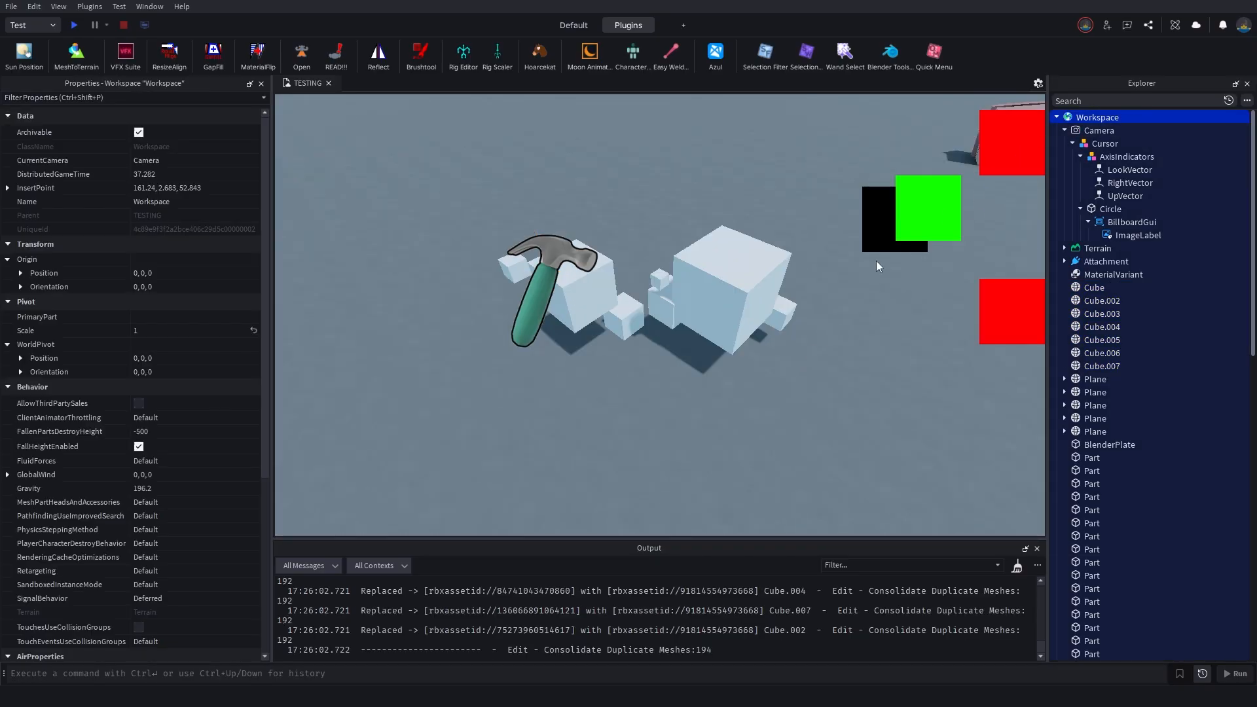
{"action": "key", "text": "q"}
{"action": "mouse_move", "coordinate": [919, 270]}
{"action": "left_click", "coordinate": [1030, 269]}
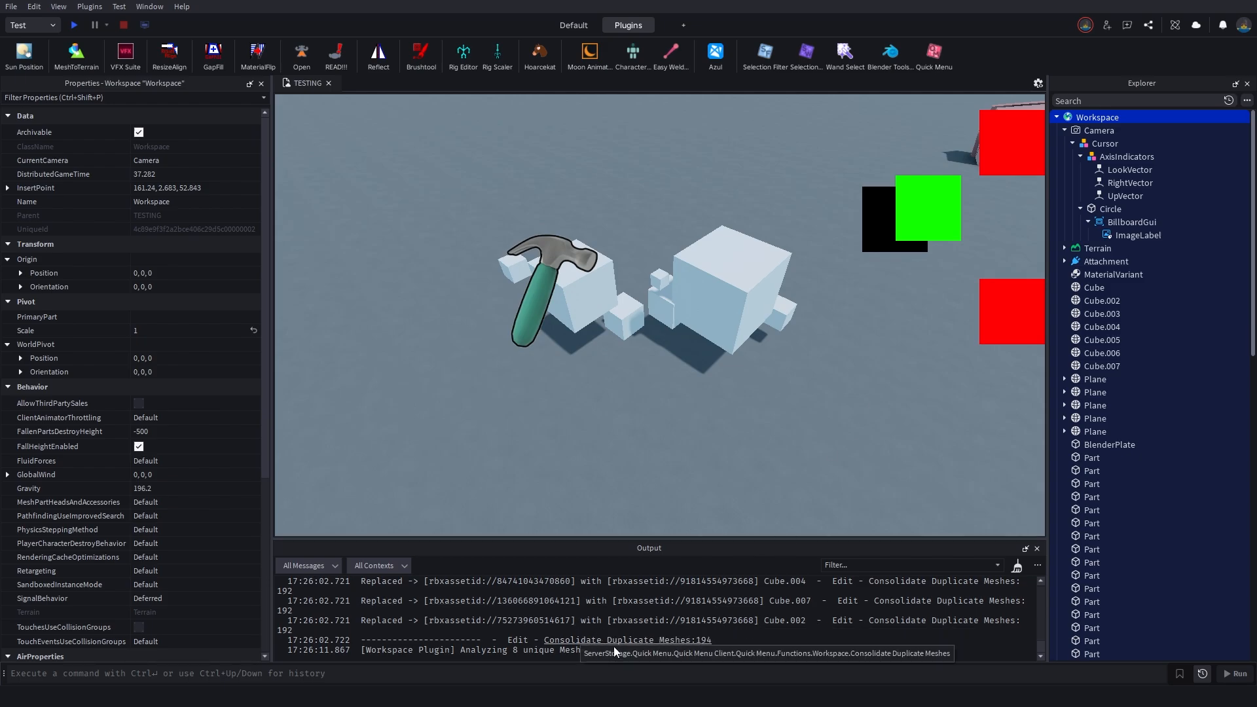
- Select the cubes one by one and as a group to compare their MeshContent and MeshId values
{"action": "left_click", "coordinate": [720, 280]}
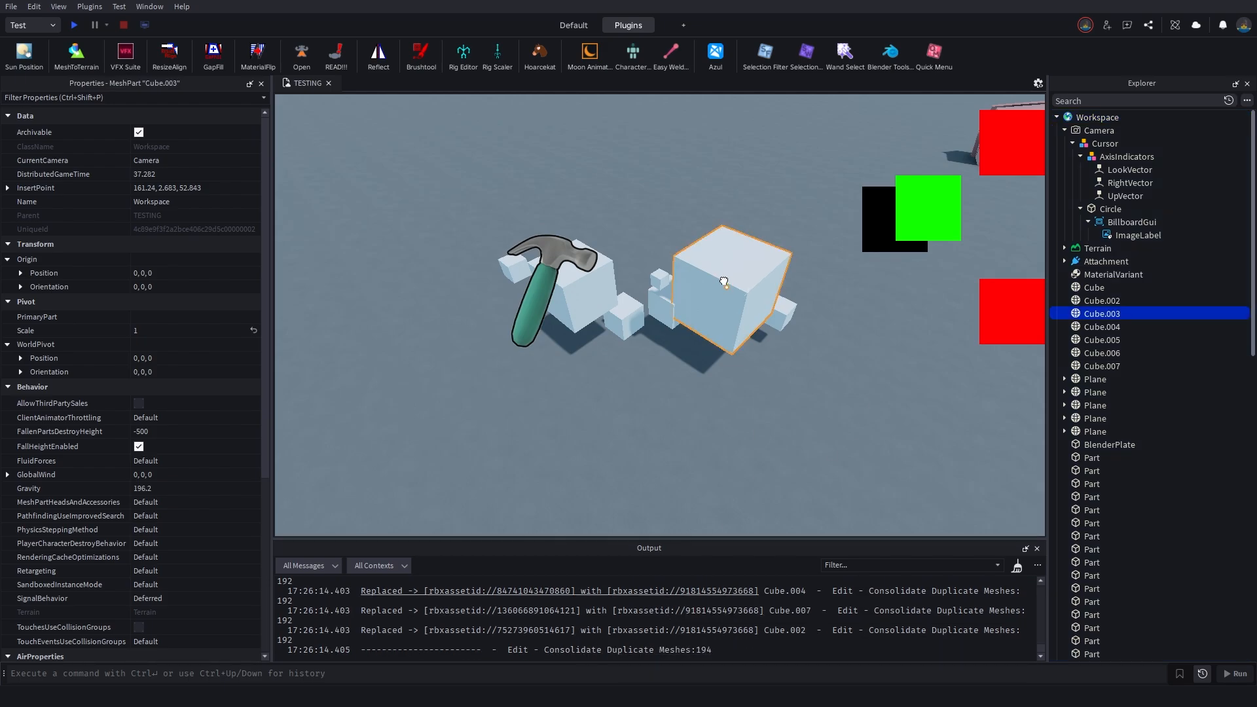
{"action": "left_click", "coordinate": [663, 312], "text": "shift"}
{"action": "left_click", "coordinate": [592, 295], "text": "shift"}
{"action": "left_click", "coordinate": [513, 267], "text": "shift"}
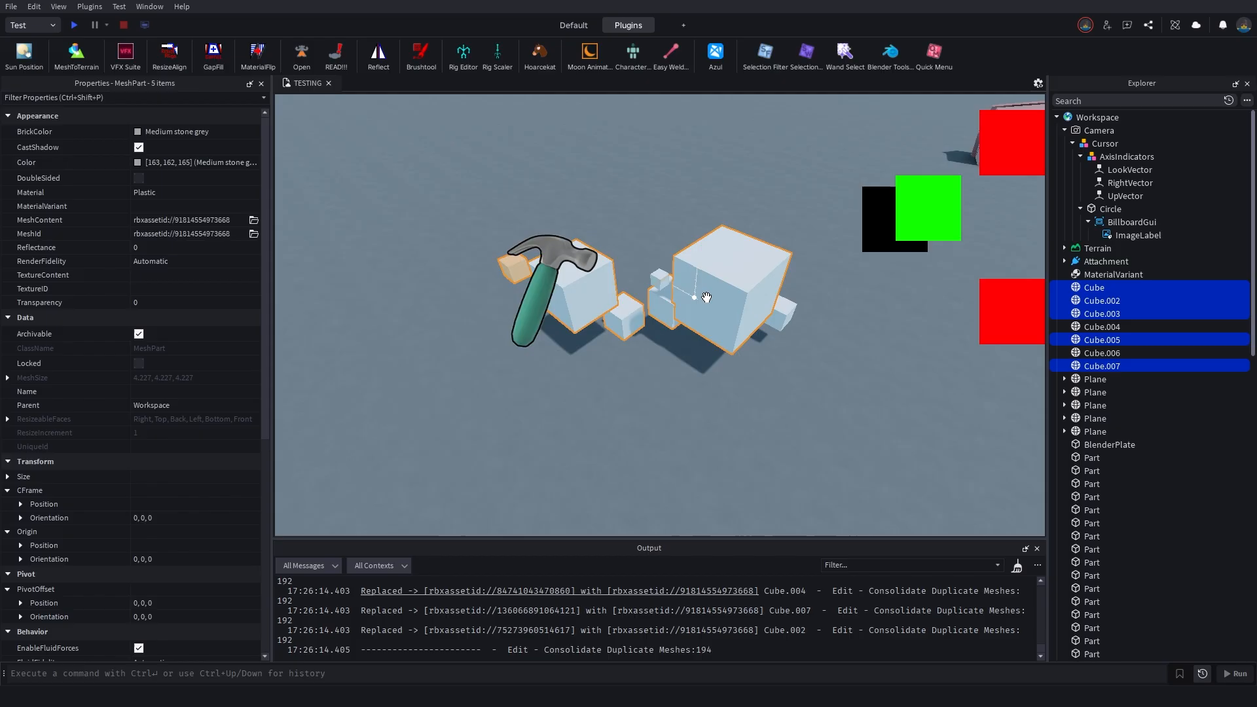
{"action": "left_click", "coordinate": [790, 317], "text": "shift"}
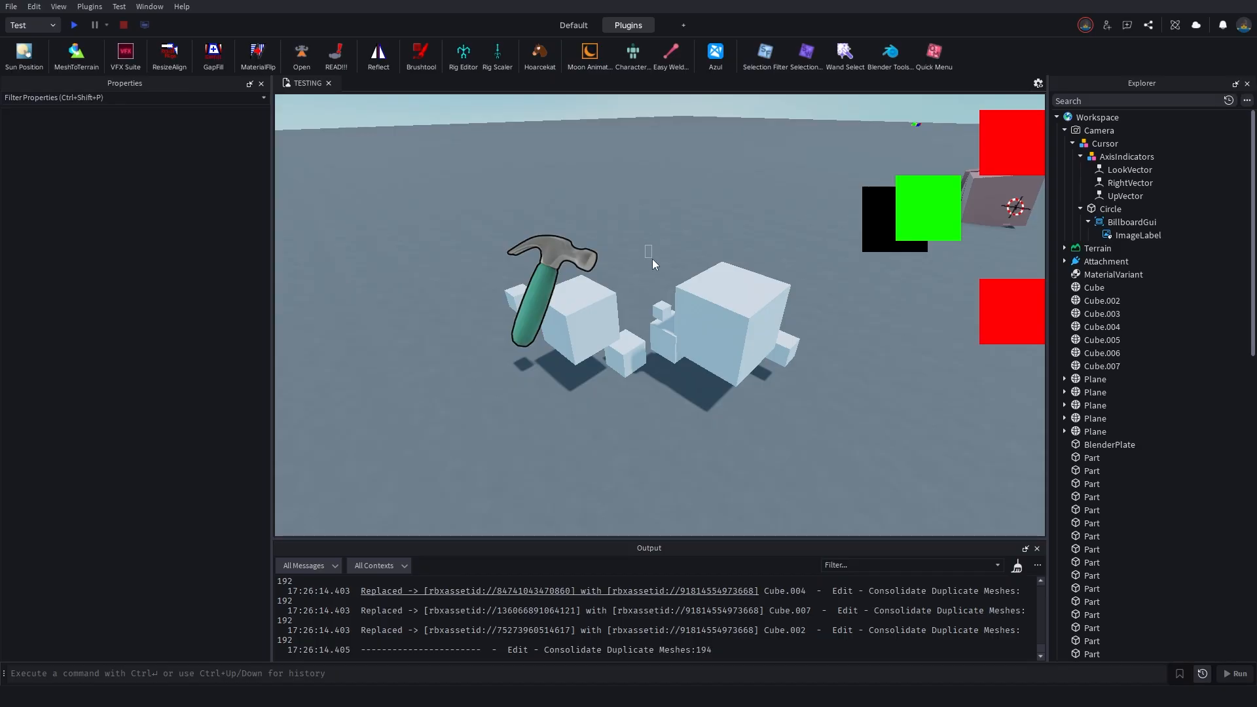
{"action": "left_click", "coordinate": [663, 303]}
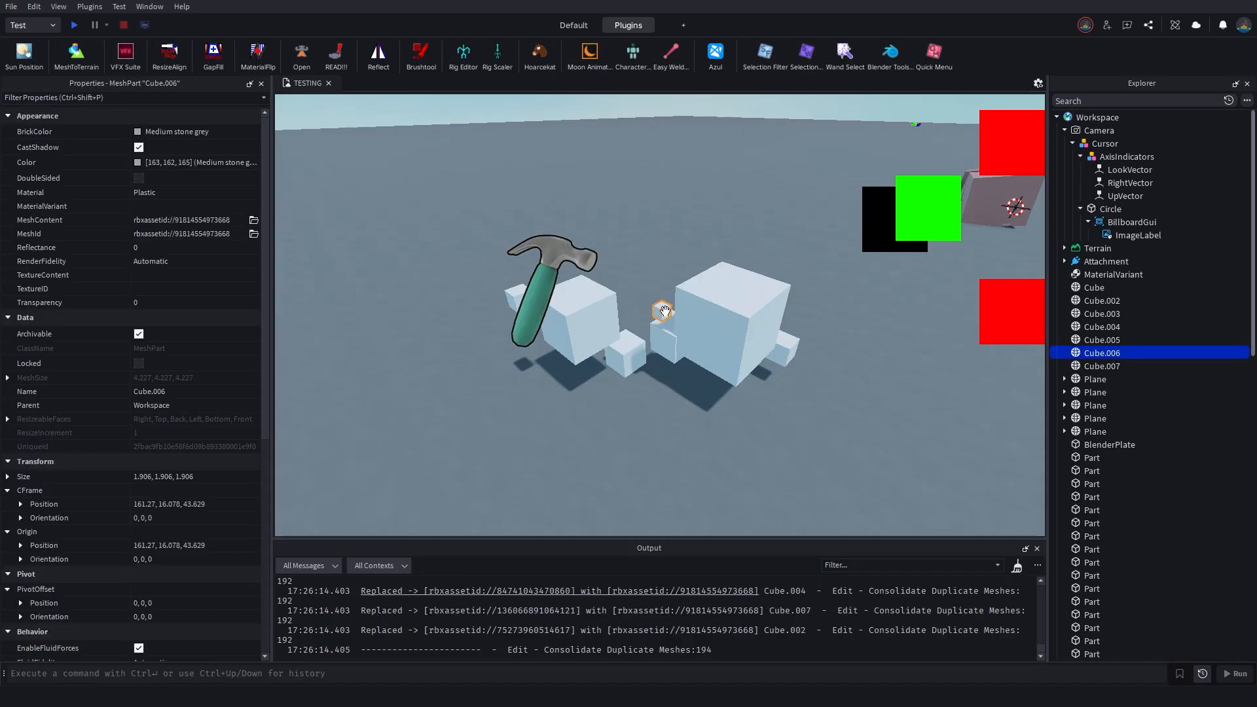
{"action": "left_click", "coordinate": [648, 260]}
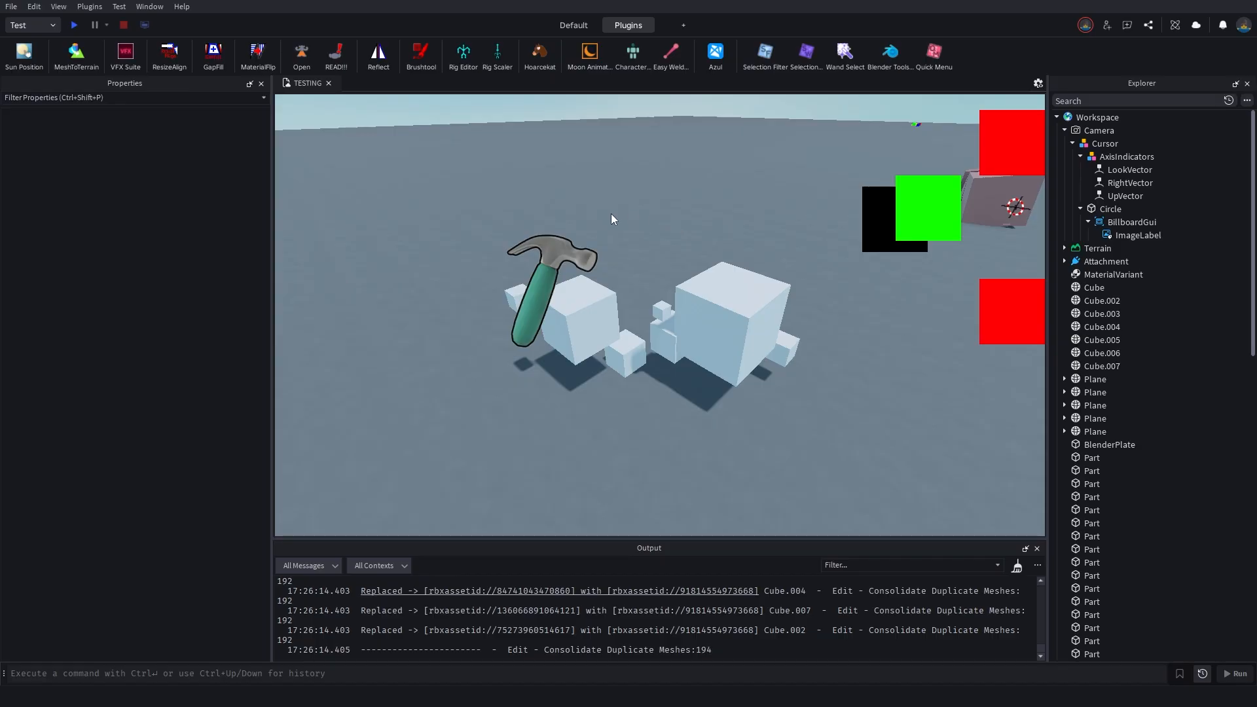
{"action": "left_click_drag", "start_coordinate": [458, 216], "coordinate": [858, 380]}
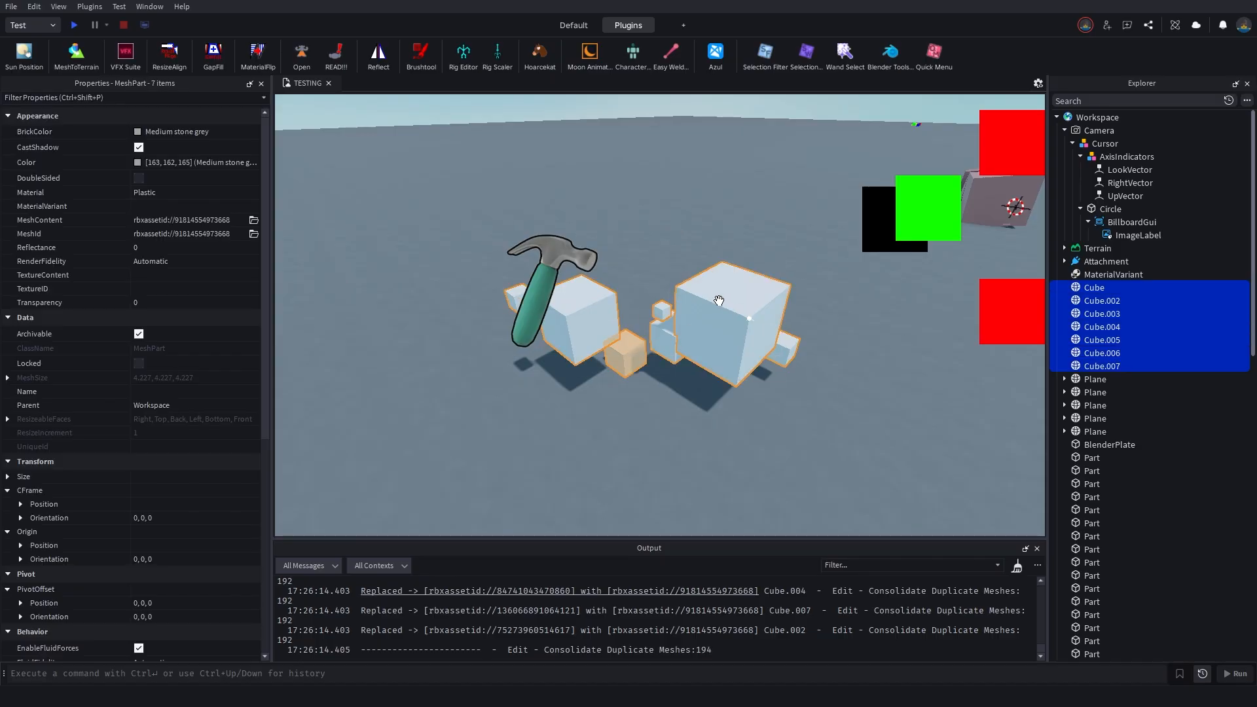
{"action": "right_click", "coordinate": [548, 279]}
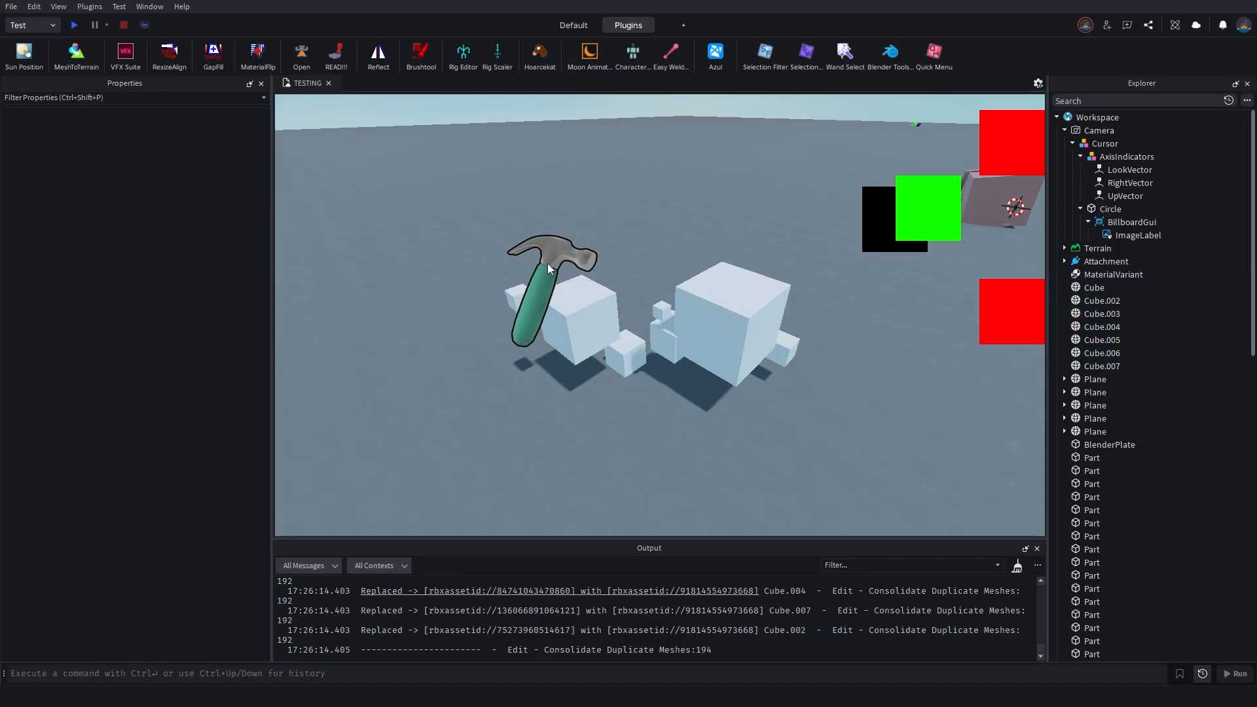
{"action": "left_click", "coordinate": [615, 7]}
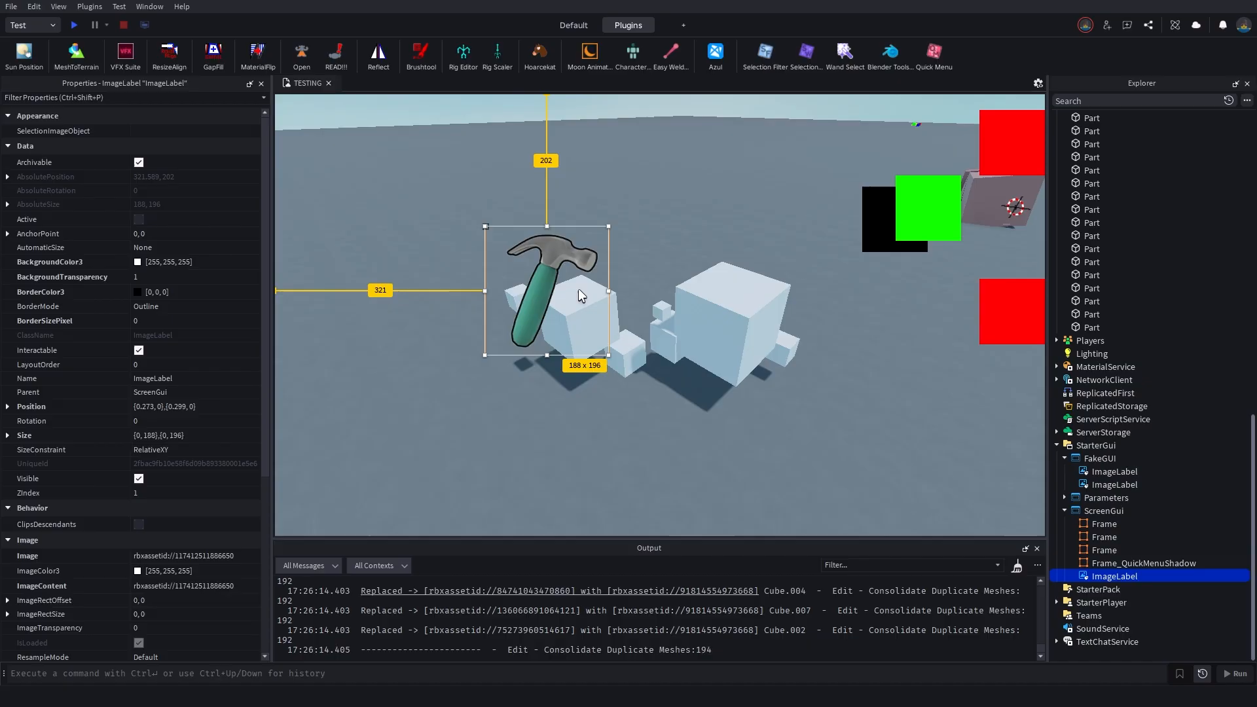
{"action": "left_click", "coordinate": [659, 271]}
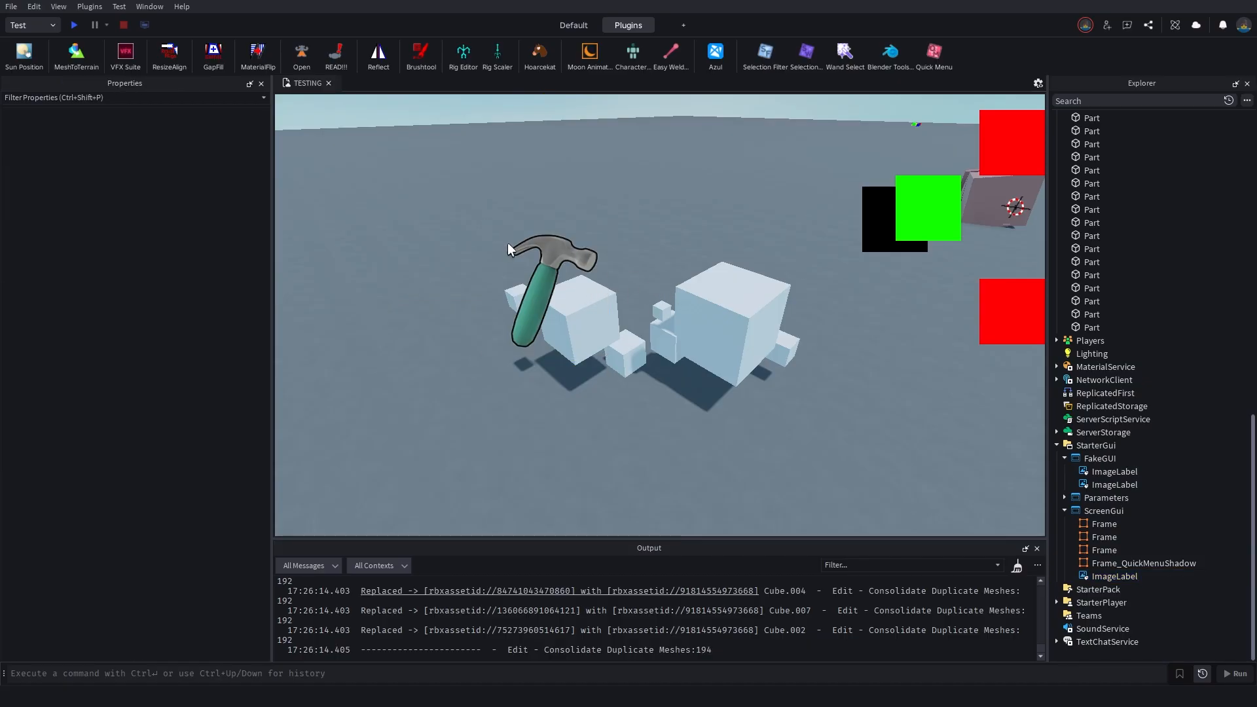
{"action": "key", "text": "w"}
{"action": "right_click_drag", "start_coordinate": [803, 377], "coordinate": [808, 373]}
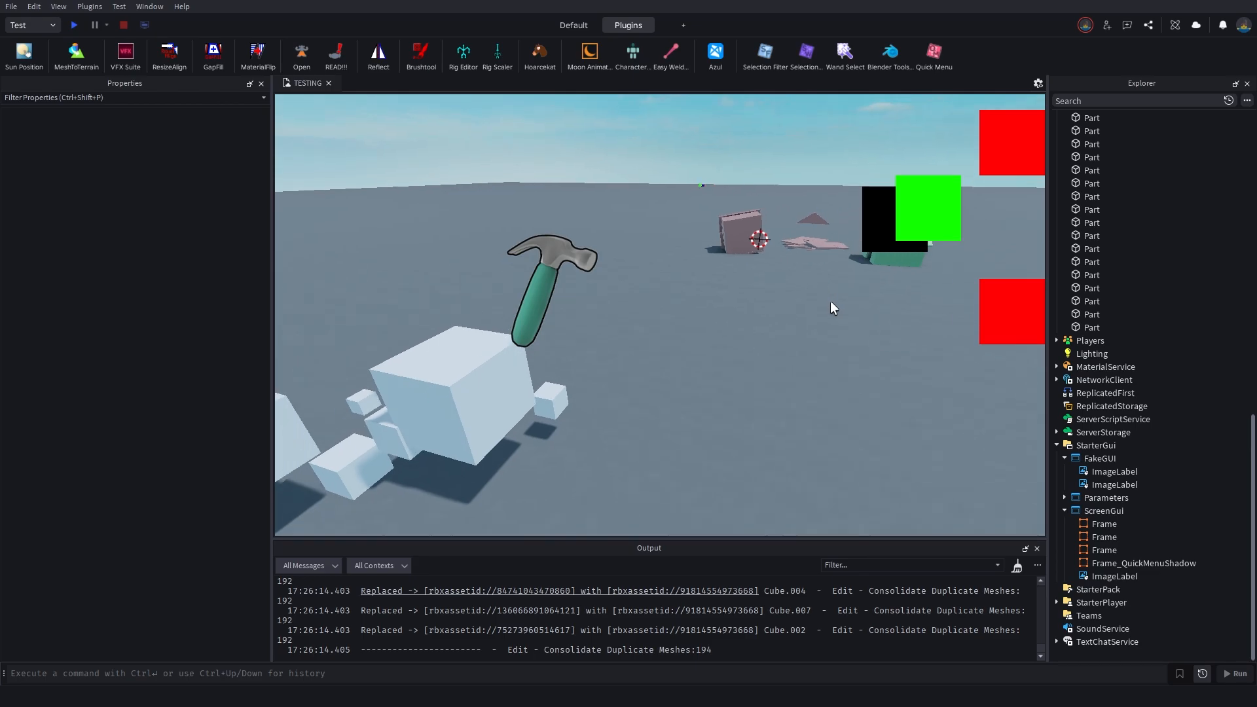